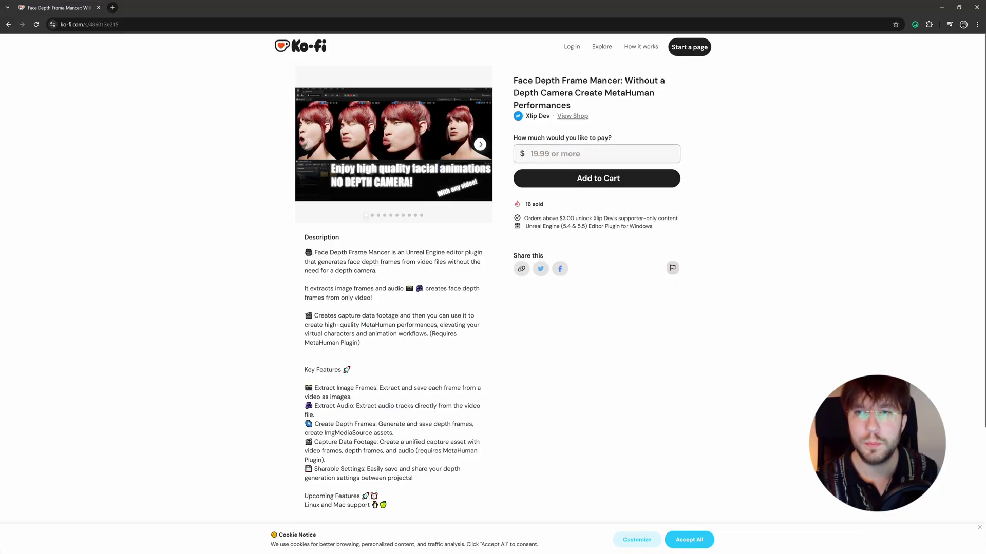
Step: Enter 20 as the payment amount on the Face Depth Frame Mancer Ko-fi page
{"action": "type", "text": "20"}
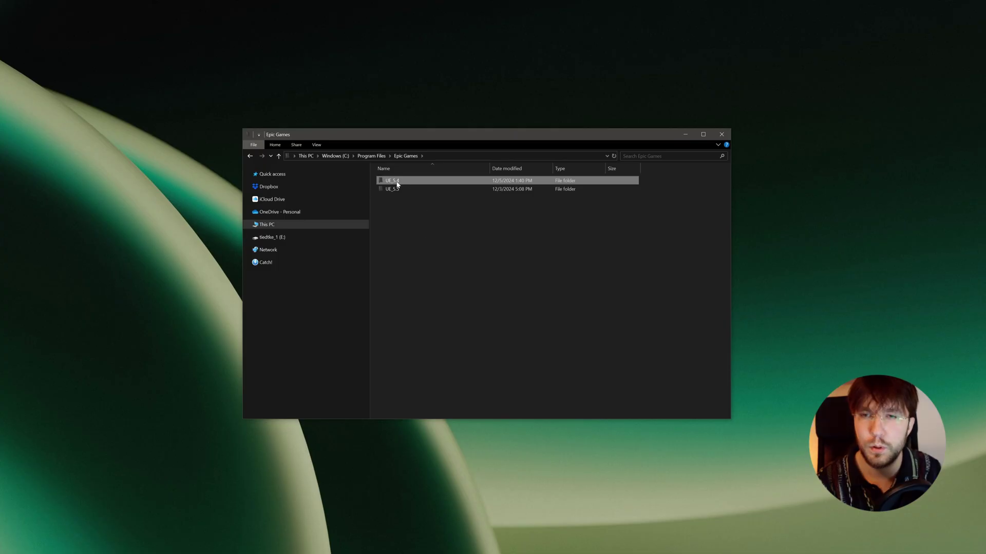
Step: Paste the FDFMancer plugin folder into UE_5.4\Engine\Plugins\Marketplace
{"action": "double_click", "coordinate": [397, 184]}
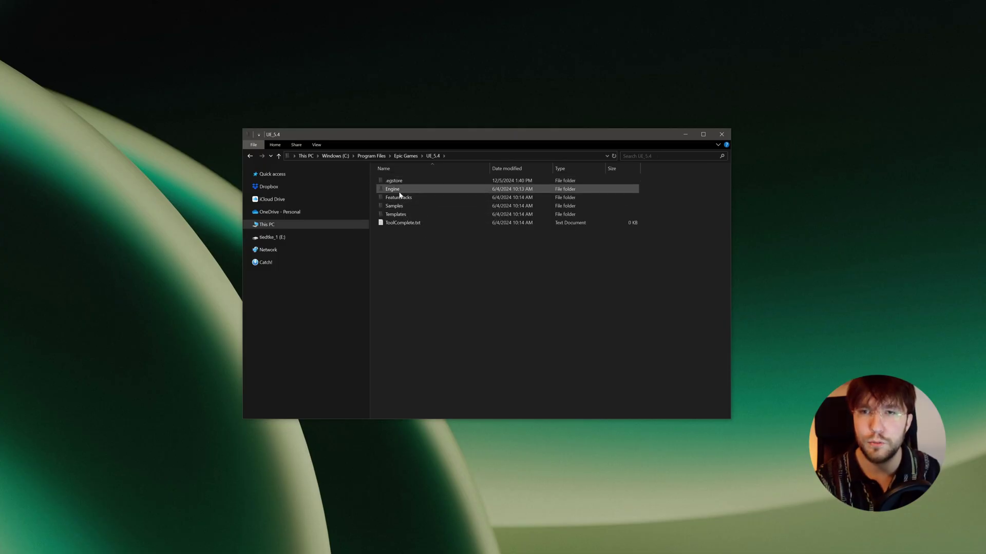
{"action": "double_click", "coordinate": [396, 182]}
{"action": "double_click", "coordinate": [396, 257]}
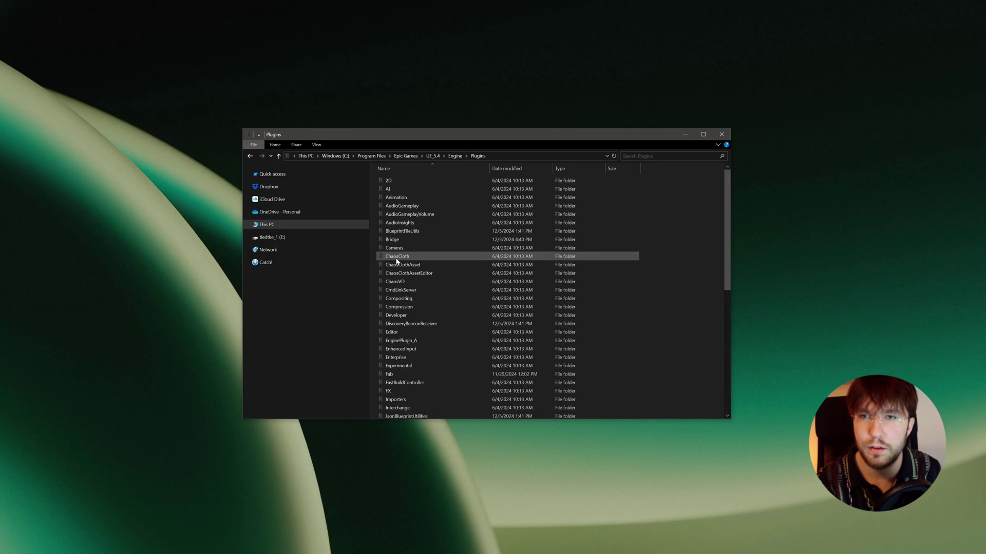
{"action": "scroll", "coordinate": [398, 308], "scroll_direction": "down", "scroll_amount": 8}
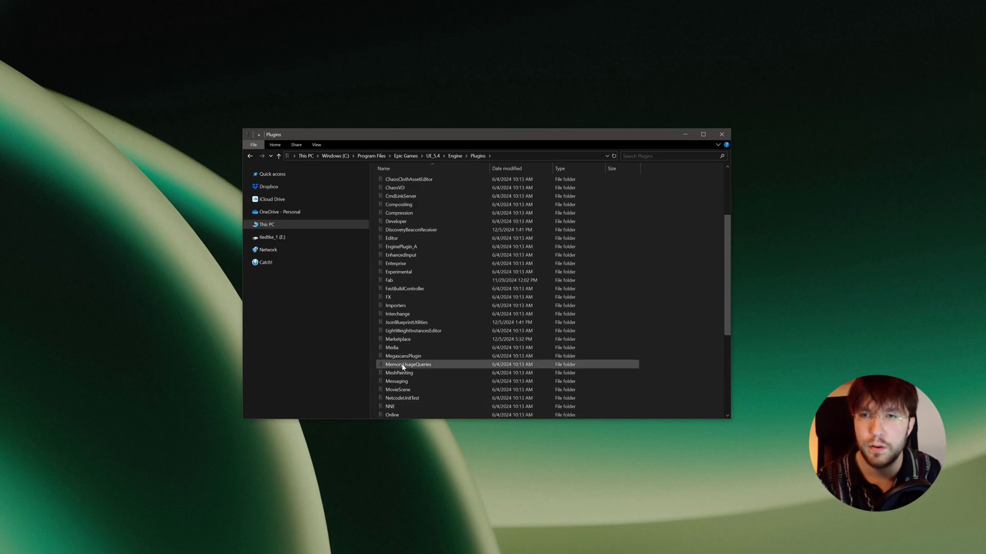
{"action": "left_click", "coordinate": [398, 241]}
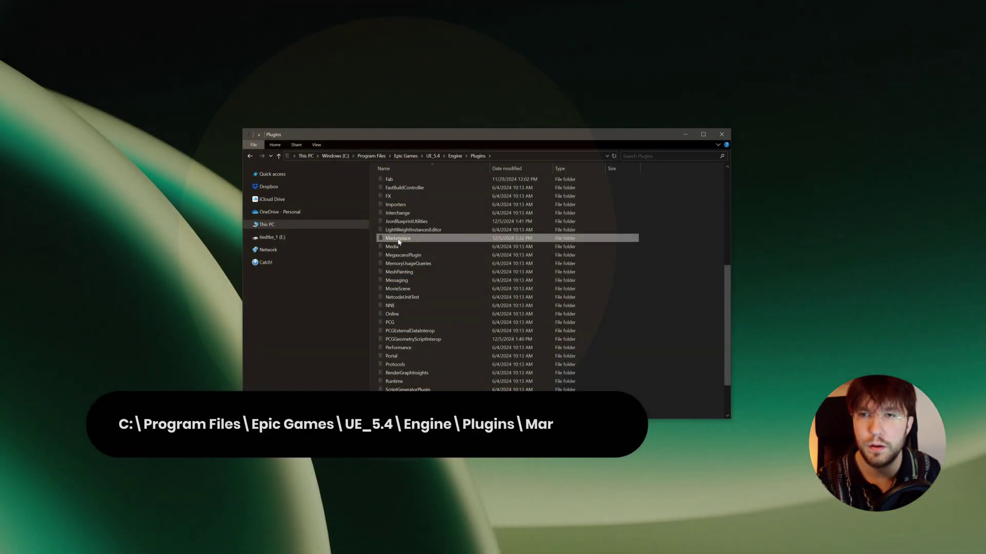
{"action": "double_click", "coordinate": [398, 239]}
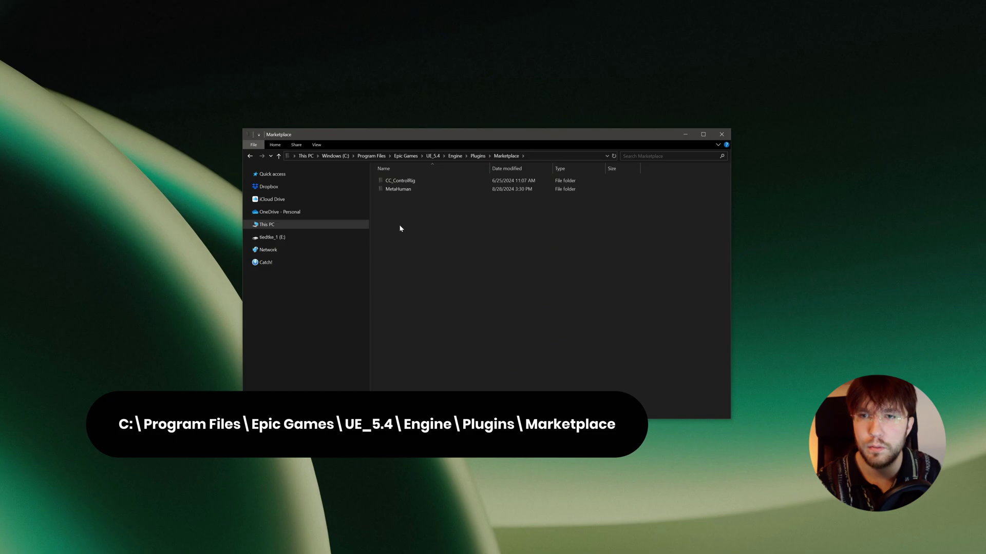
{"action": "key", "text": "ctrl+v"}
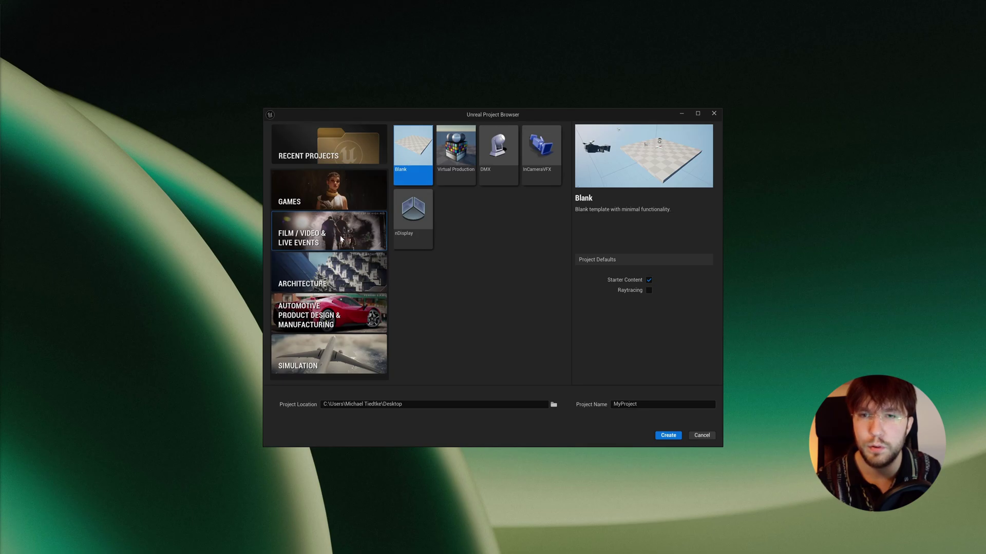
Step: Switch the Project Browser to the Games category to reach the AndroidMHA project
{"action": "left_click", "coordinate": [302, 201]}
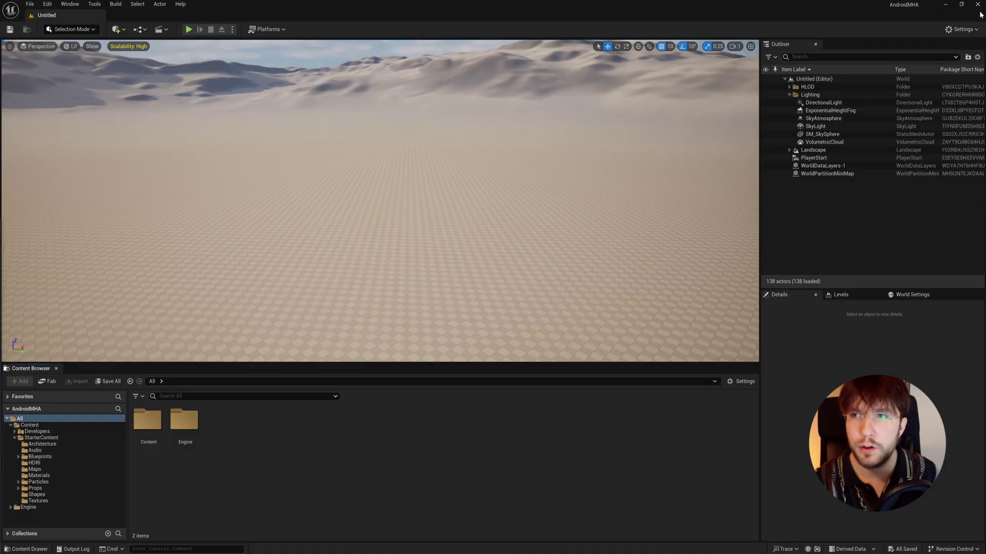
Step: Enable the Face Depth Frame Mancer plugin from a search for 'mh' and restart the editor
{"action": "left_click", "coordinate": [965, 29]}
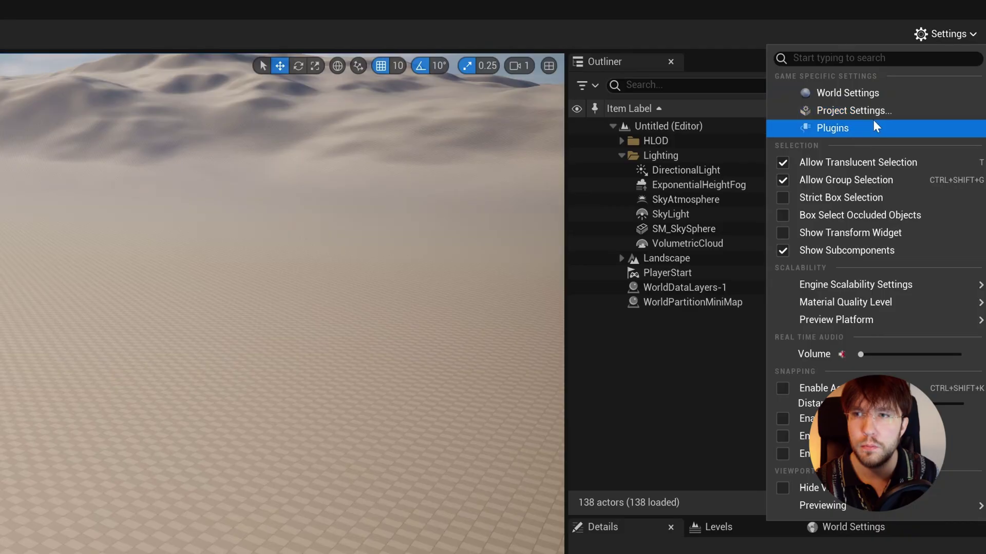
{"action": "left_click", "coordinate": [833, 127]}
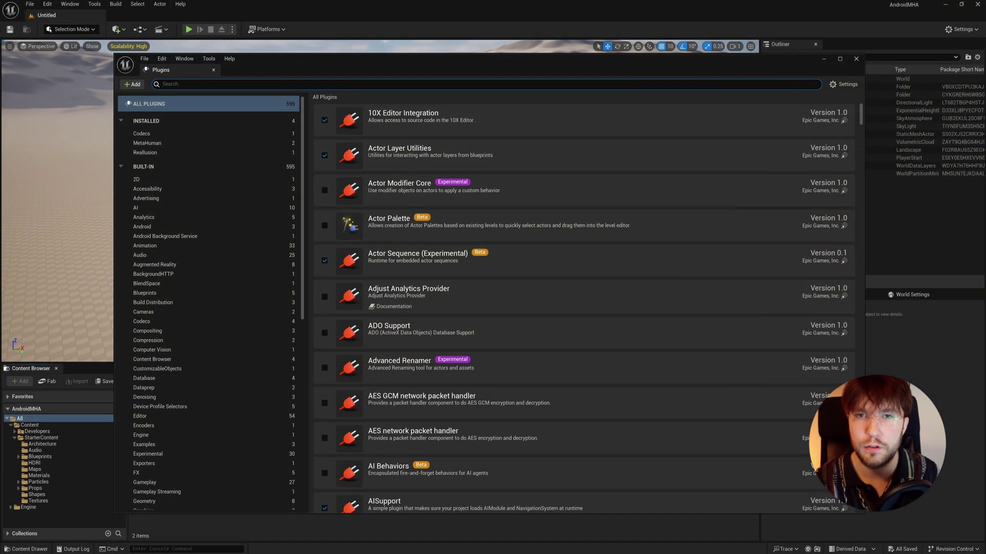
{"action": "type", "text": "mh"}
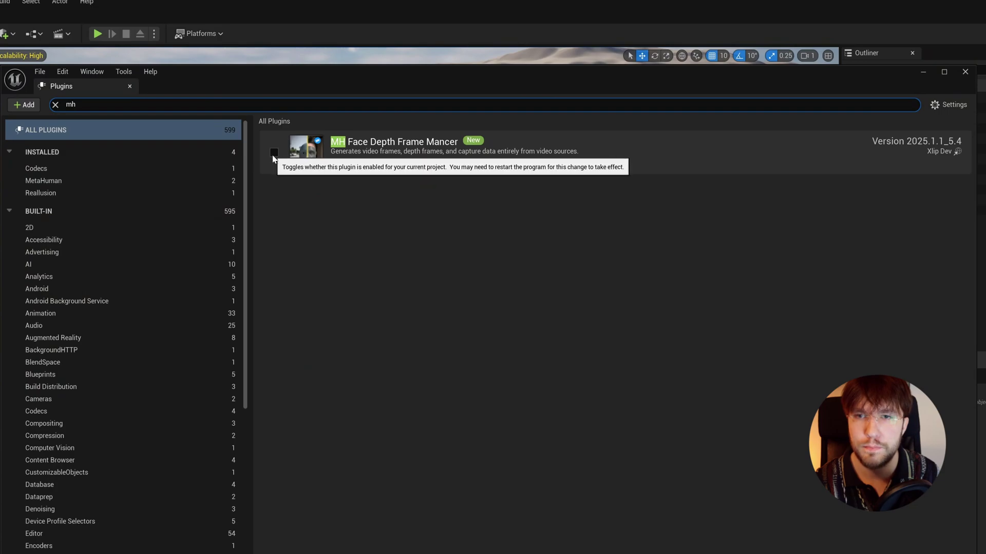
{"action": "left_click", "coordinate": [274, 153]}
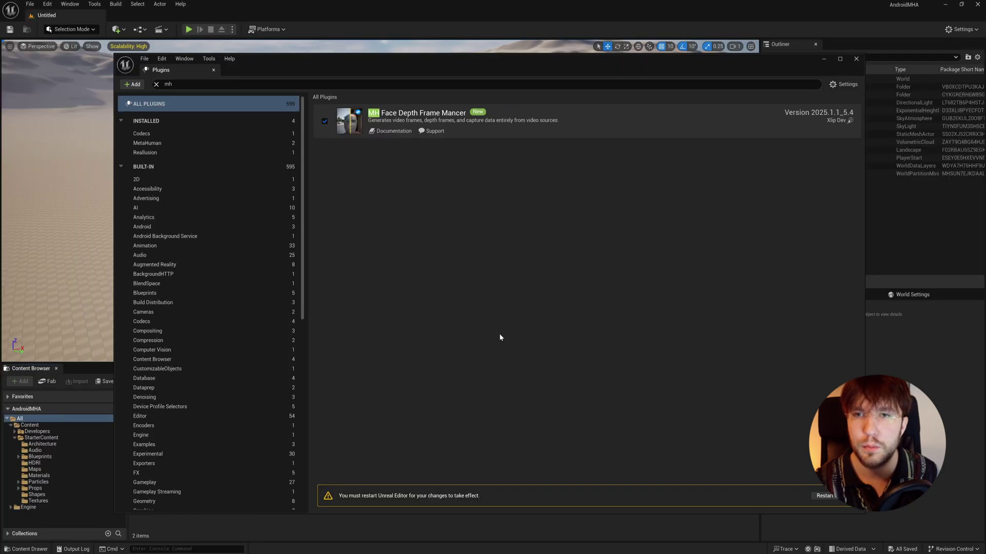
{"action": "left_click", "coordinate": [824, 497]}
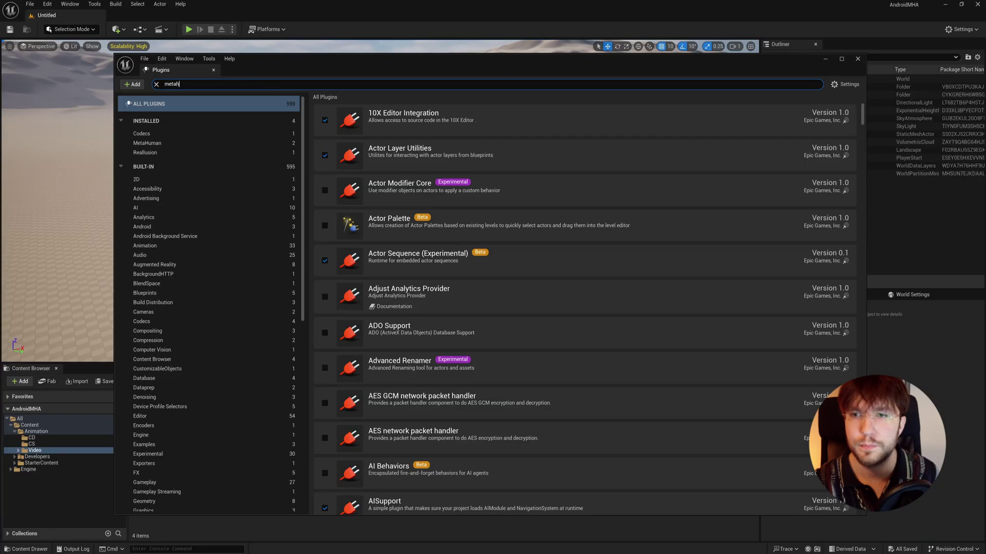
Step: Enable the experimental MetaHuman plugin and confirm the warning
{"action": "type", "text": "u"}
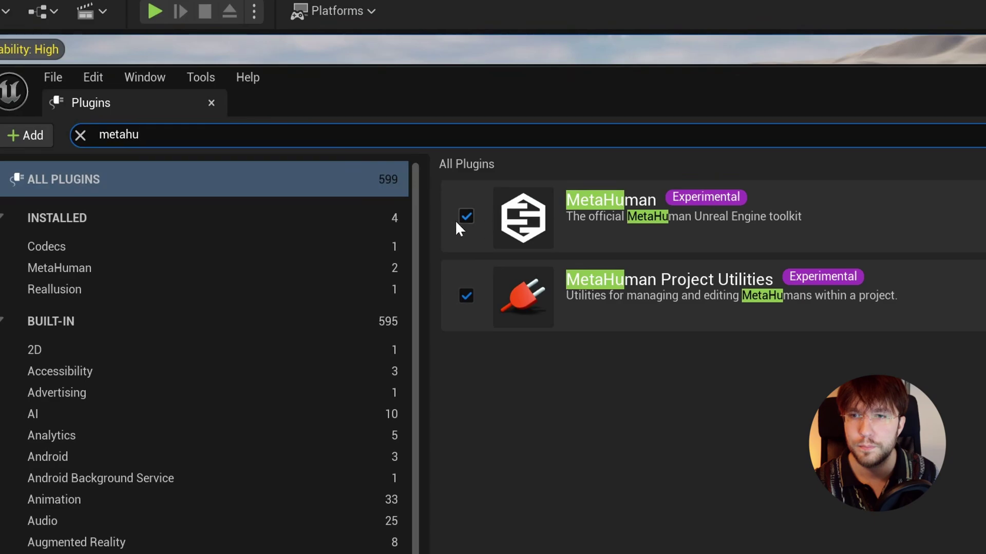
{"action": "left_click", "coordinate": [465, 215]}
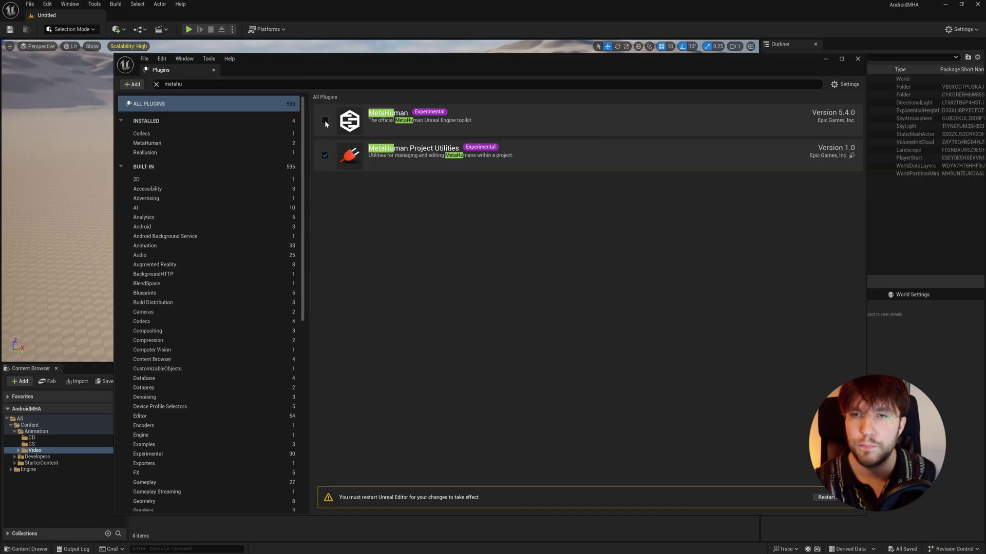
{"action": "left_click", "coordinate": [325, 122]}
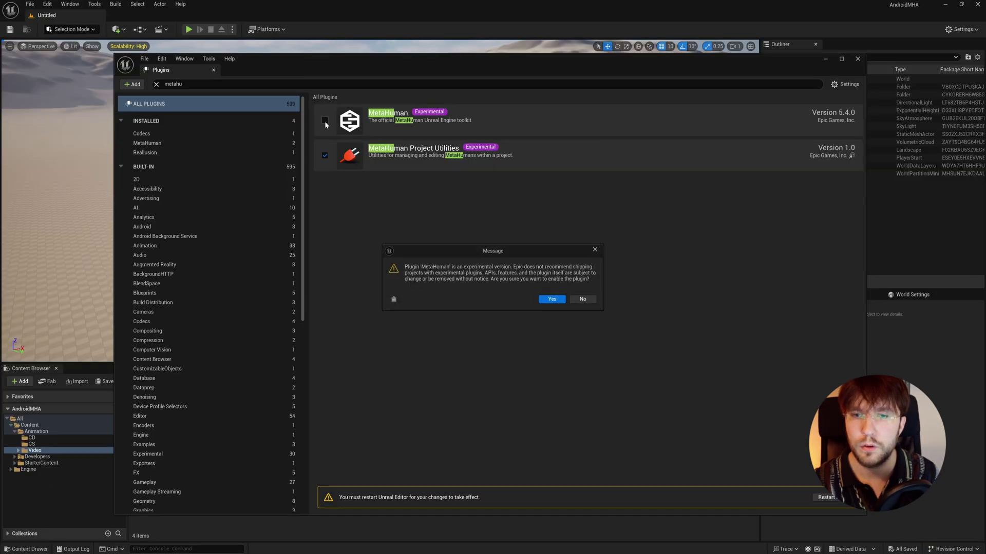
{"action": "left_click", "coordinate": [542, 298]}
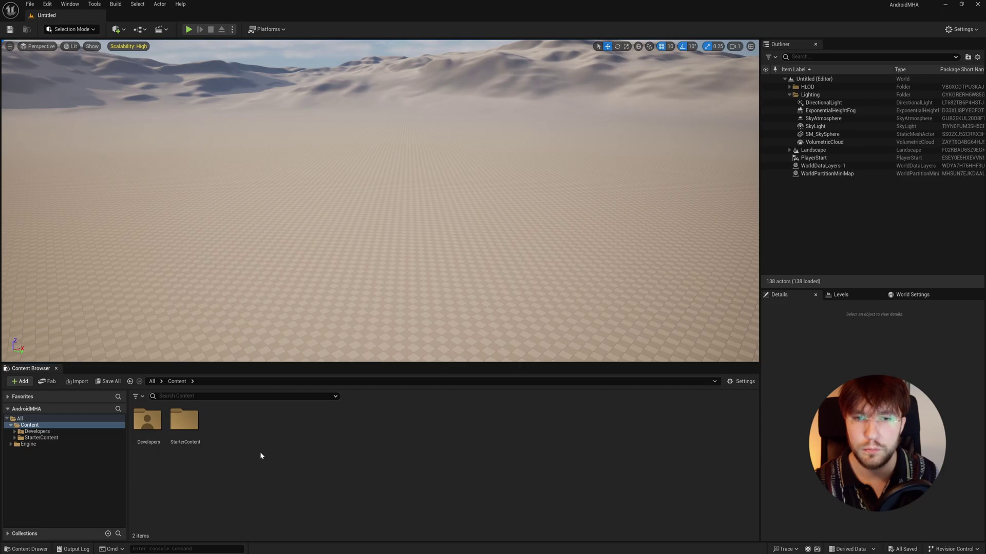
Step: Create an Animation folder in Content and open it
{"action": "right_click", "coordinate": [259, 451]}
{"action": "mouse_move", "coordinate": [280, 343]}
{"action": "left_click", "coordinate": [292, 195]}
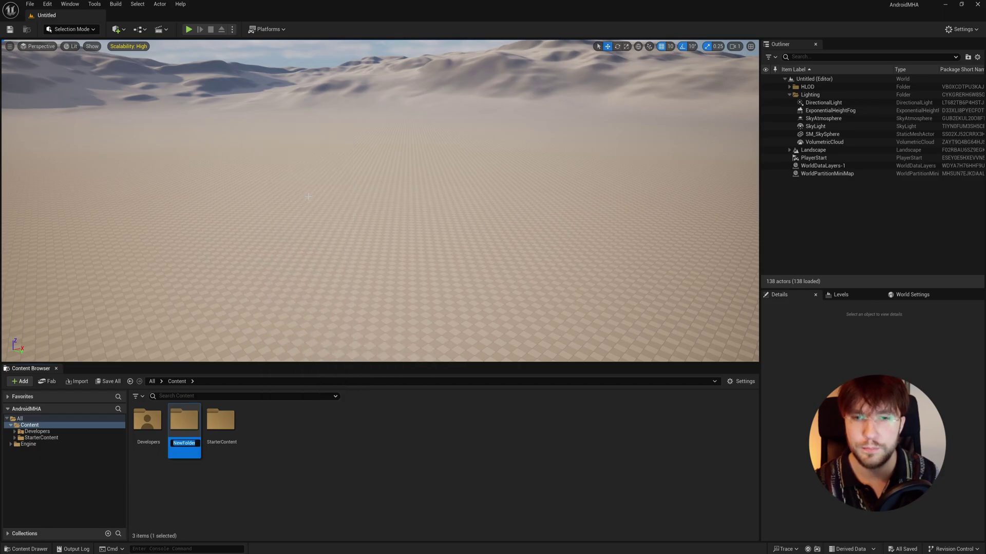
{"action": "type", "text": "Animation"}
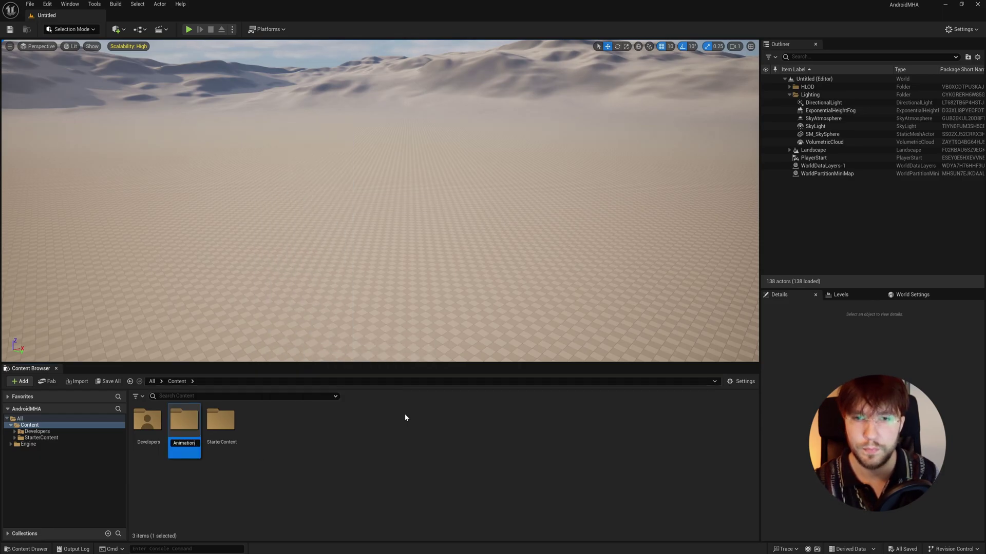
{"action": "key", "text": "Return"}
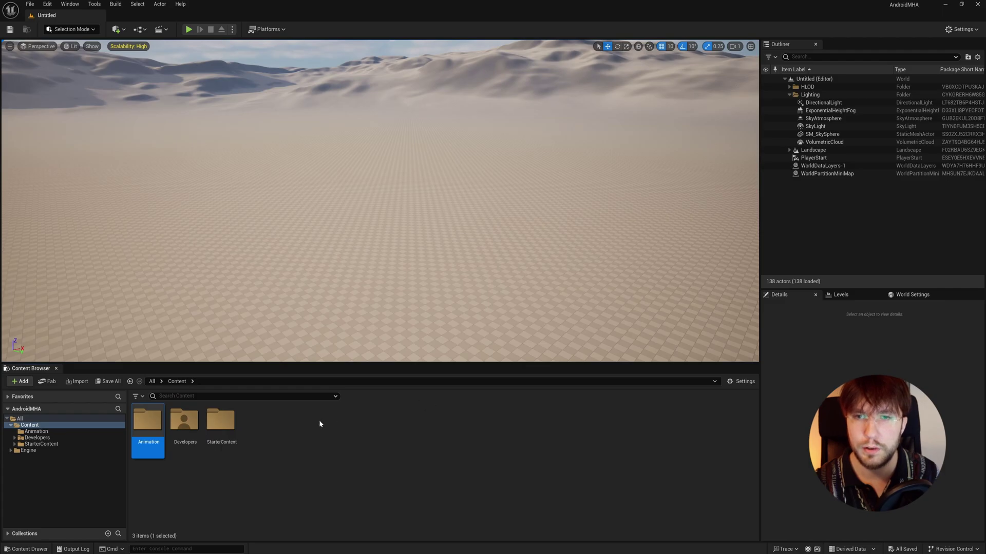
{"action": "double_click", "coordinate": [151, 428]}
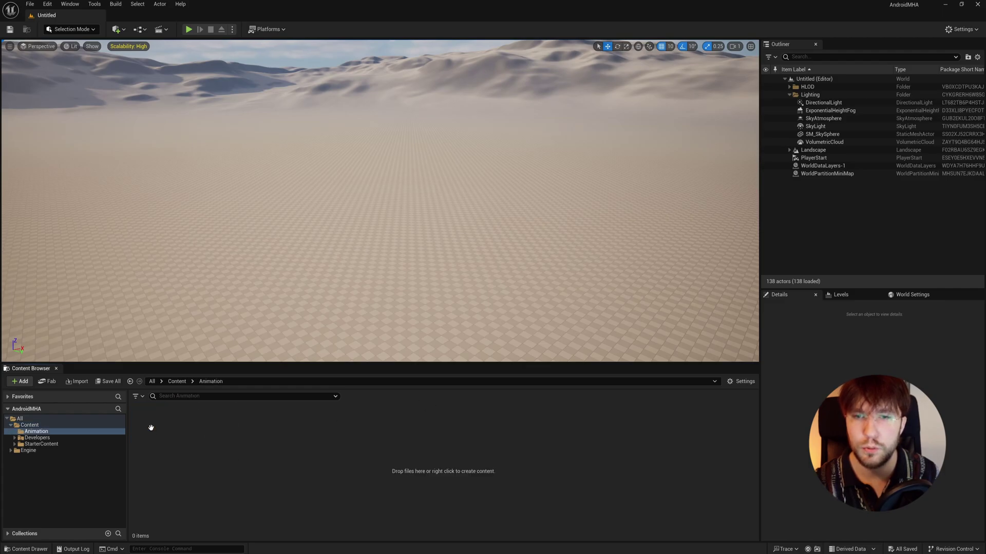
Step: Create two subfolders named CS and Video inside Animation
{"action": "right_click", "coordinate": [260, 473]}
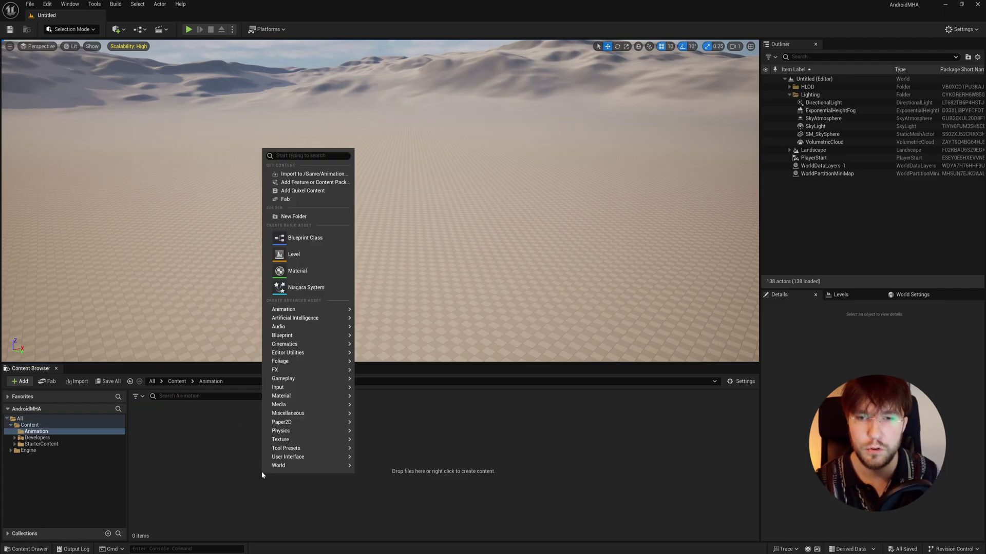
{"action": "left_click", "coordinate": [312, 218]}
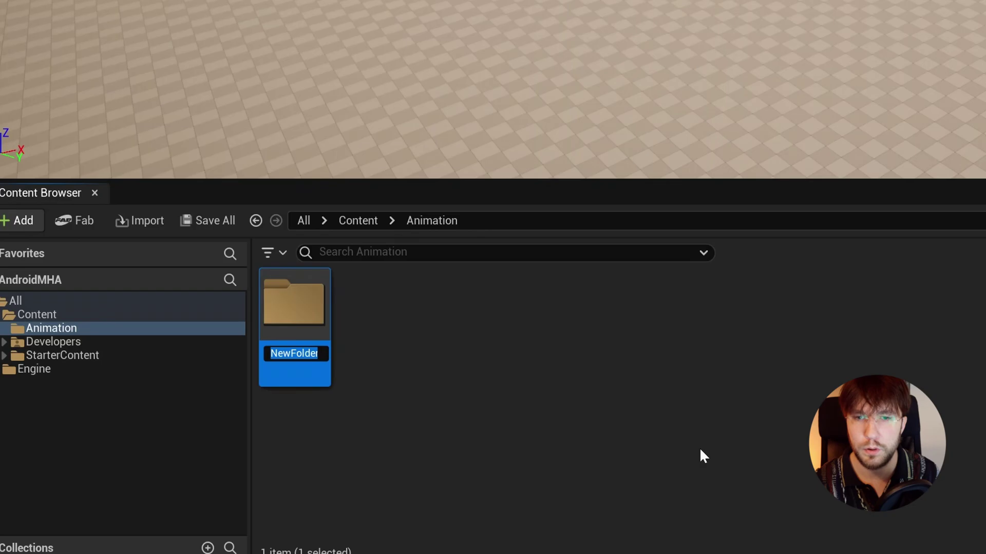
{"action": "type", "text": "CS"}
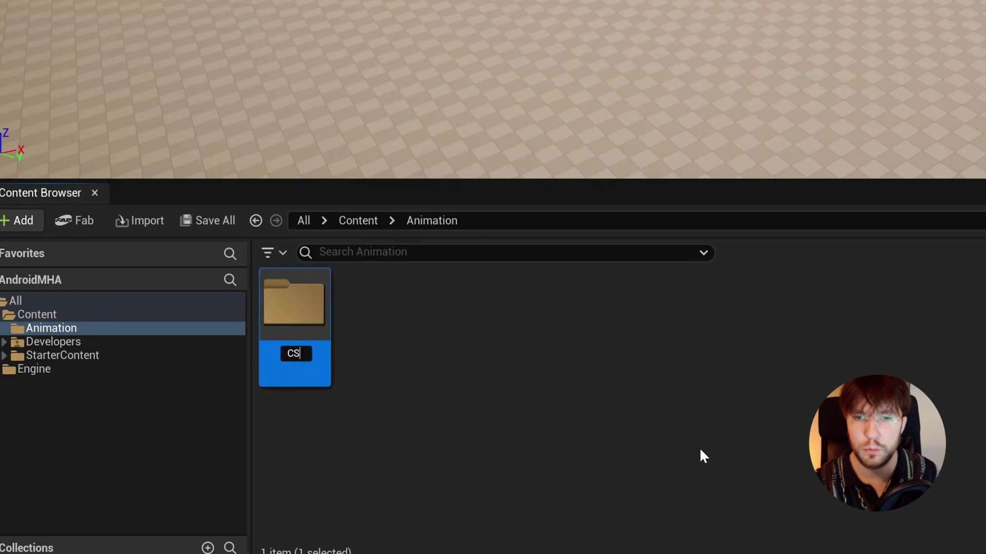
{"action": "key", "text": "Return"}
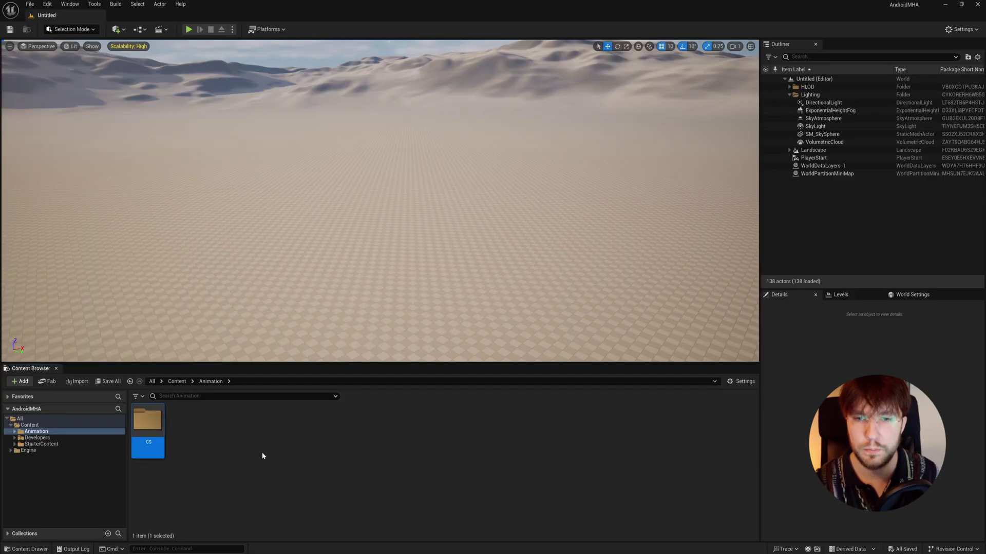
{"action": "right_click", "coordinate": [255, 448]}
{"action": "left_click", "coordinate": [287, 191]}
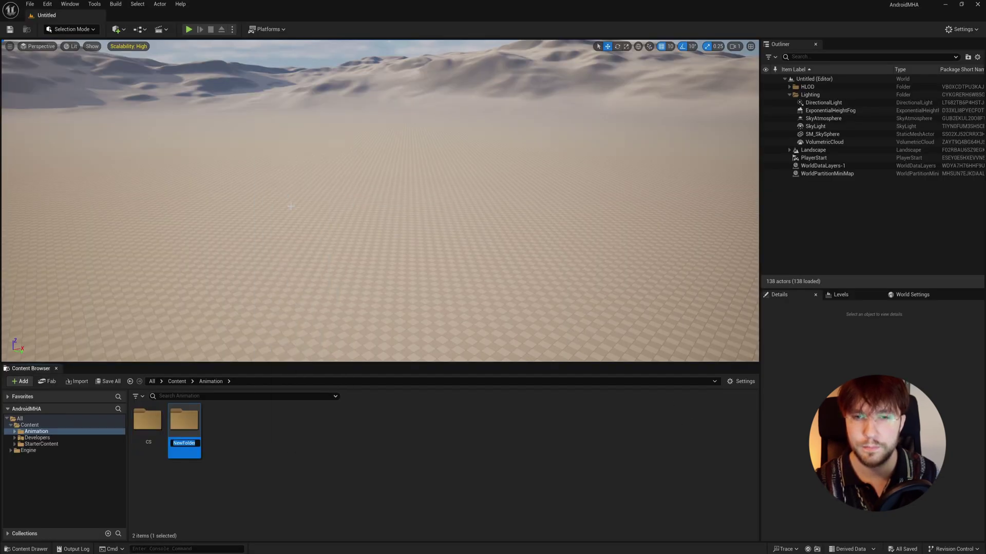
{"action": "type", "text": "Video"}
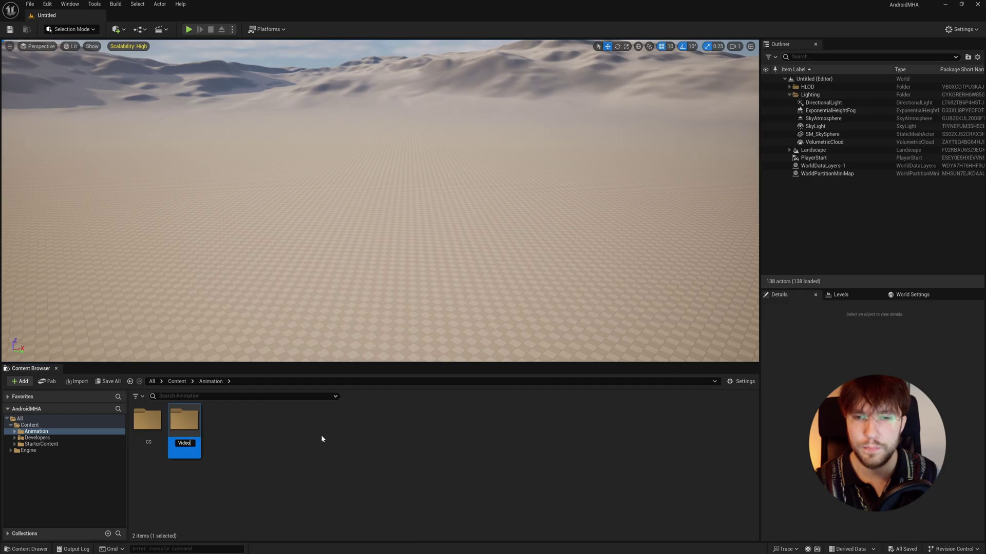
{"action": "key", "text": "Return"}
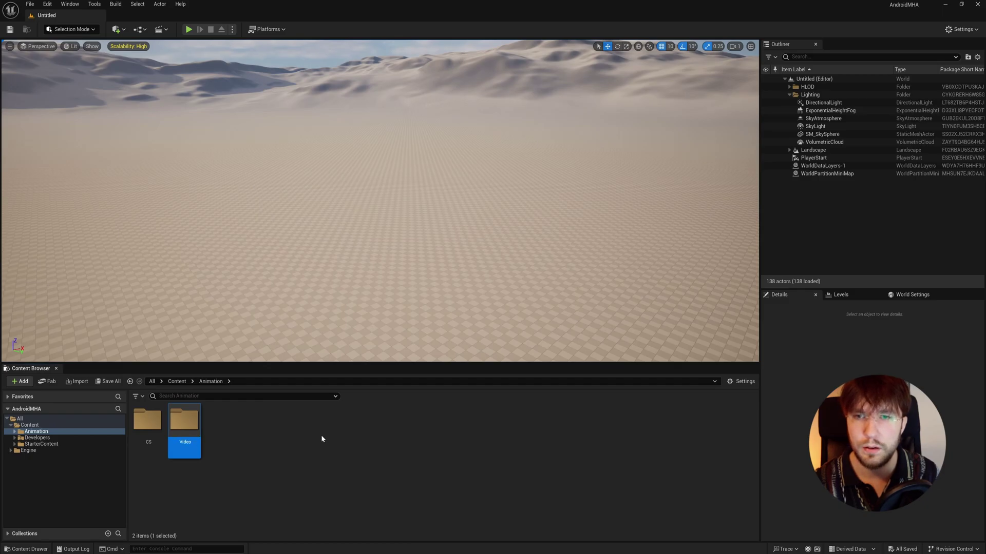
{"action": "left_click", "coordinate": [273, 444]}
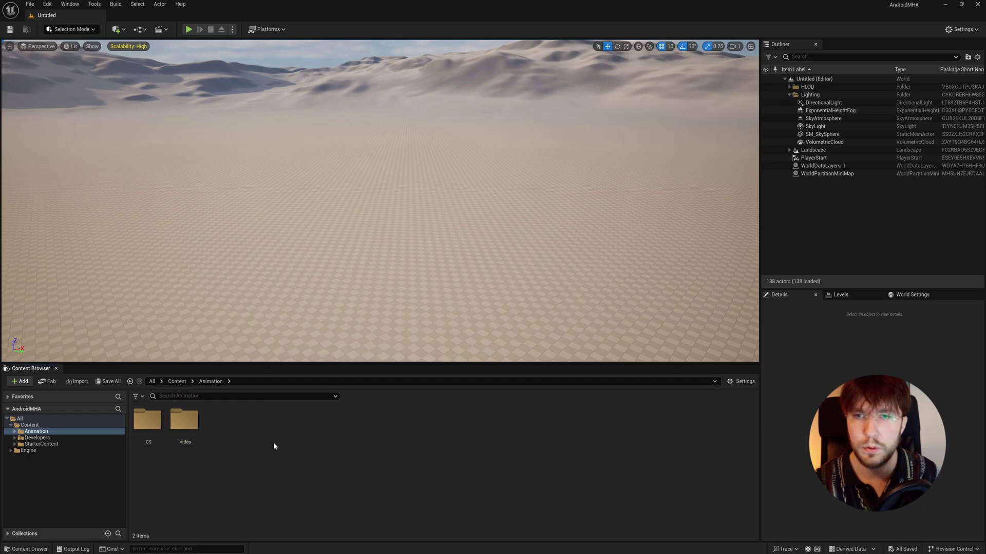
Step: Drag both .mov take recordings from File Explorer into Content/Animation/Video
{"action": "double_click", "coordinate": [185, 421]}
{"action": "key", "text": "alt+Tab"}
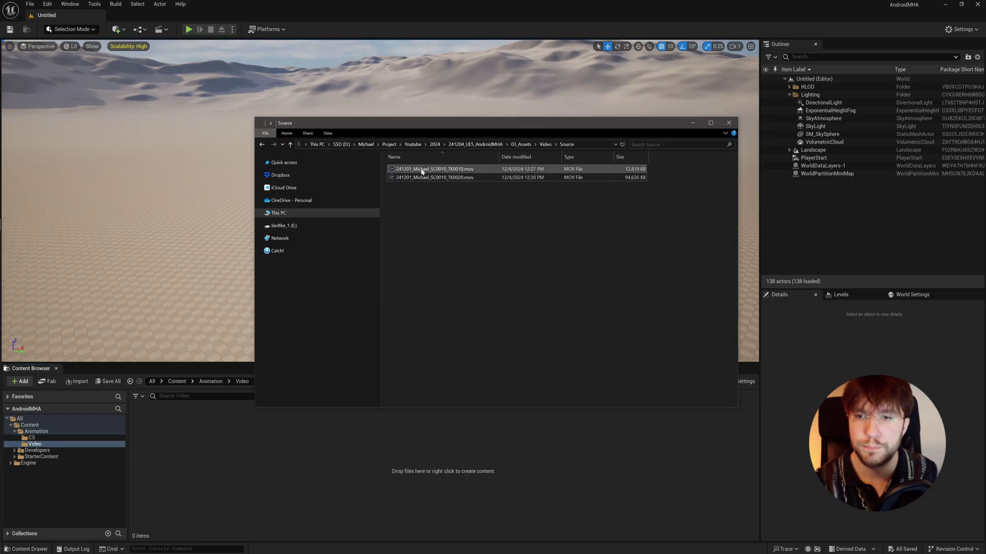
{"action": "right_click", "coordinate": [421, 171]}
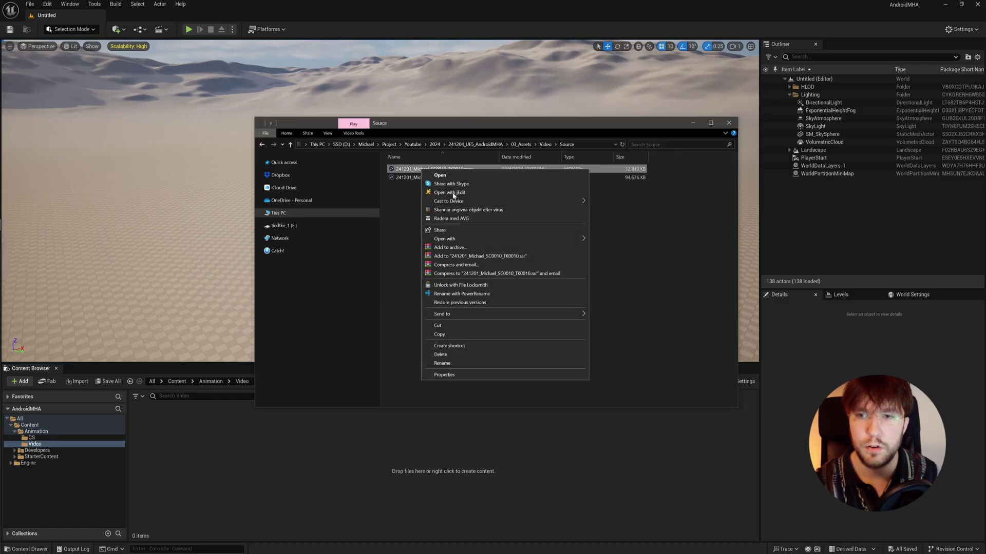
{"action": "mouse_move", "coordinate": [545, 241]}
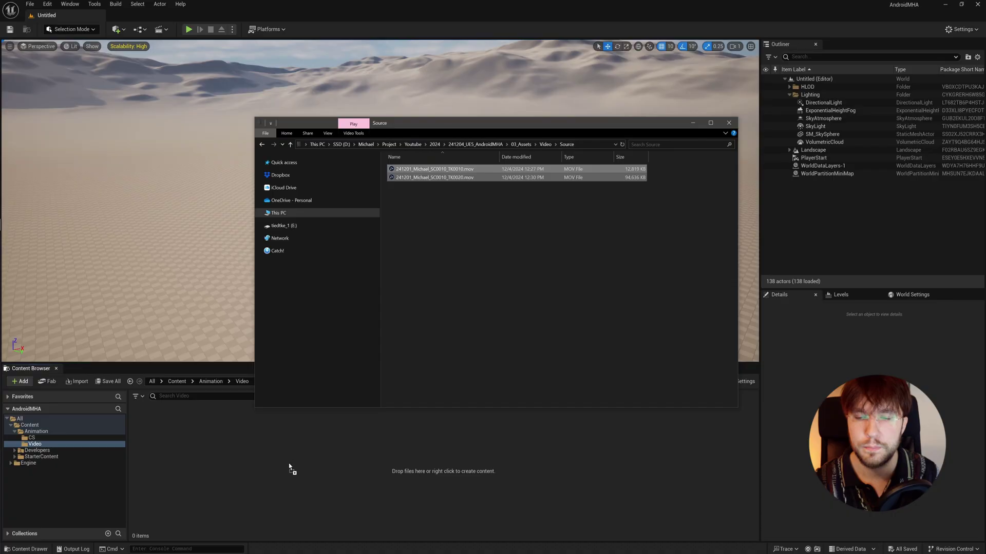
{"action": "left_click_drag", "start_coordinate": [289, 467], "coordinate": [288, 467]}
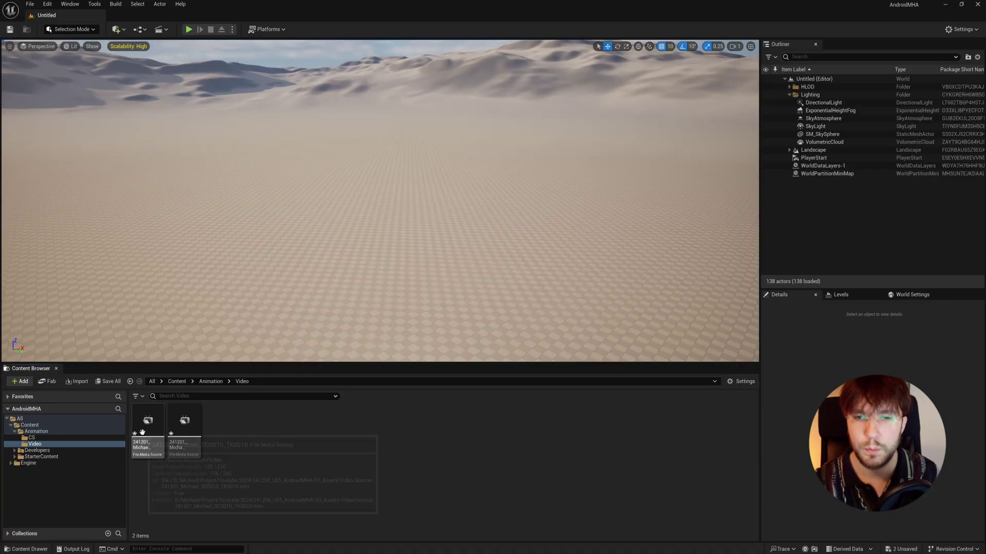
Step: Save the media sources and extract the first video's frames with audio
{"action": "key", "text": "ctrl+s"}
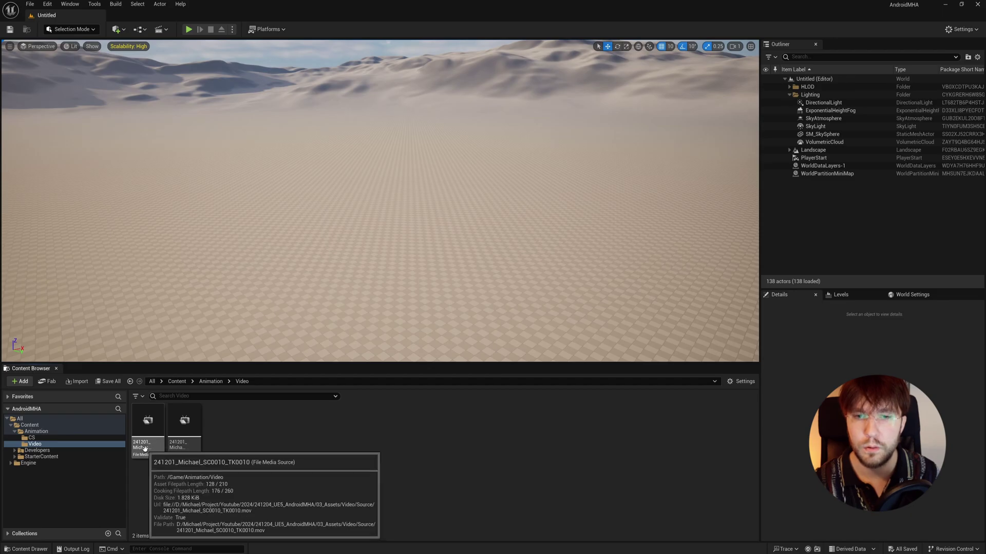
{"action": "left_click", "coordinate": [145, 442]}
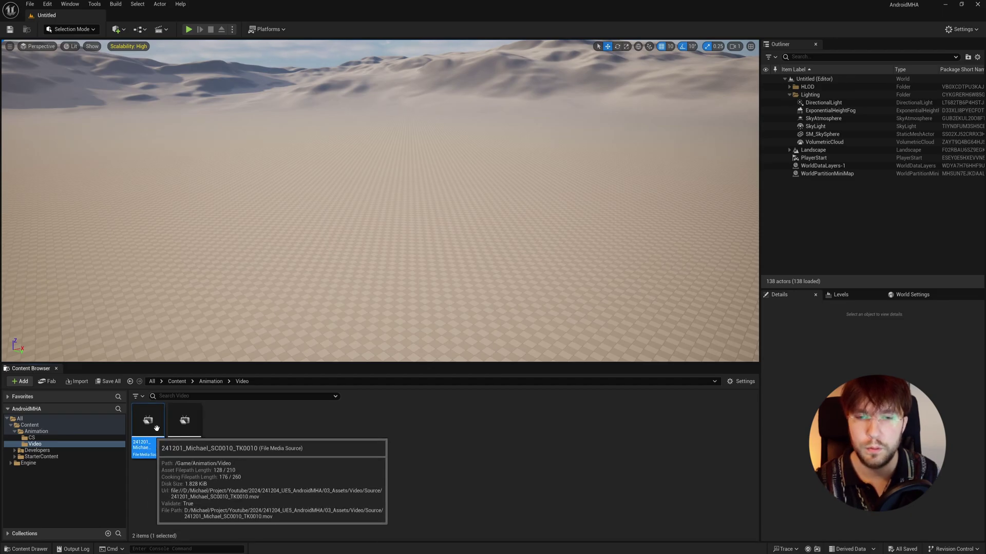
{"action": "right_click", "coordinate": [151, 427]}
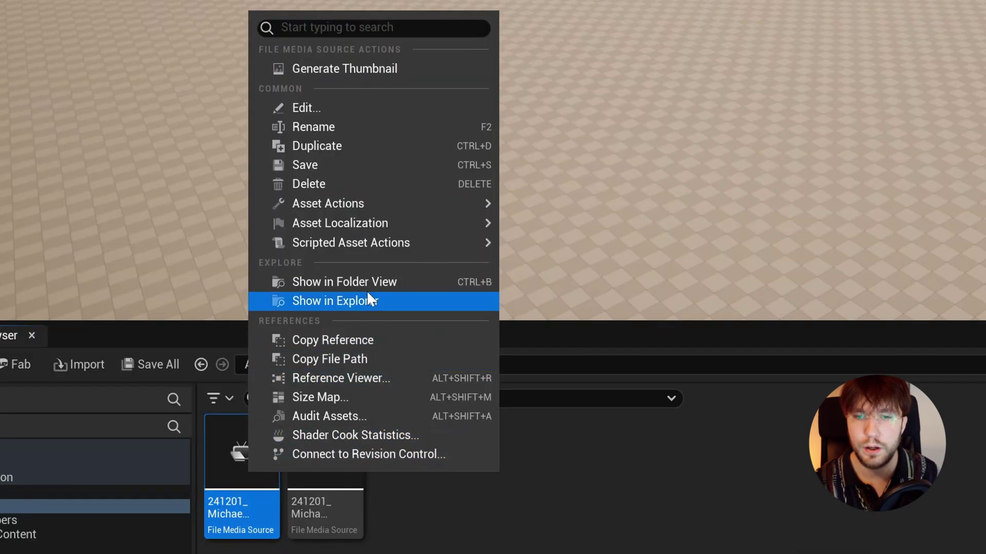
{"action": "mouse_move", "coordinate": [190, 328]}
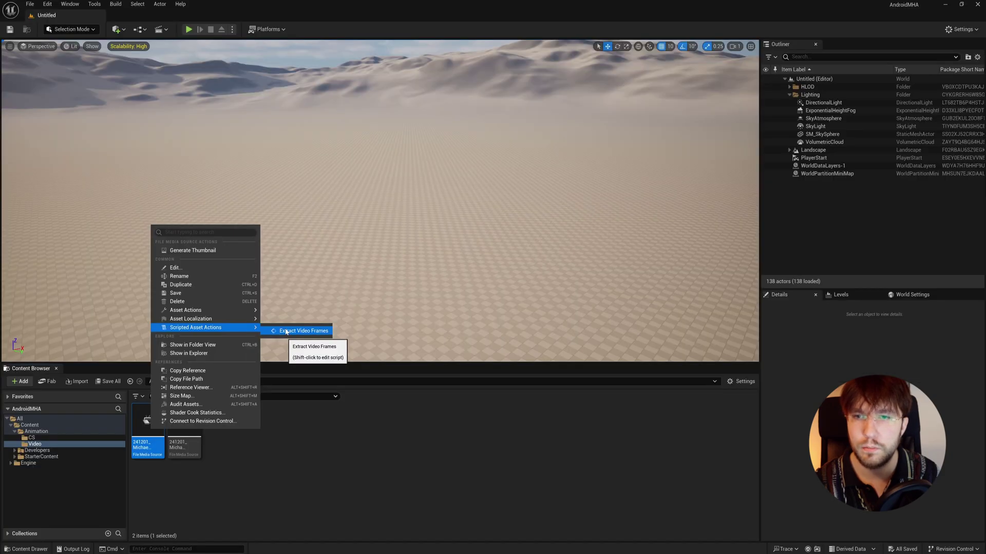
{"action": "left_click", "coordinate": [557, 249]}
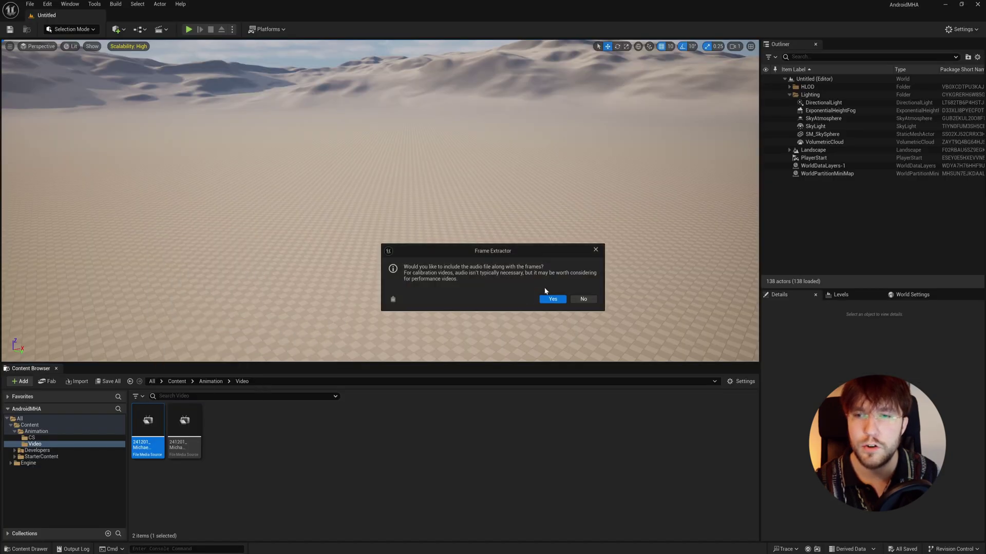
{"action": "left_click", "coordinate": [553, 300]}
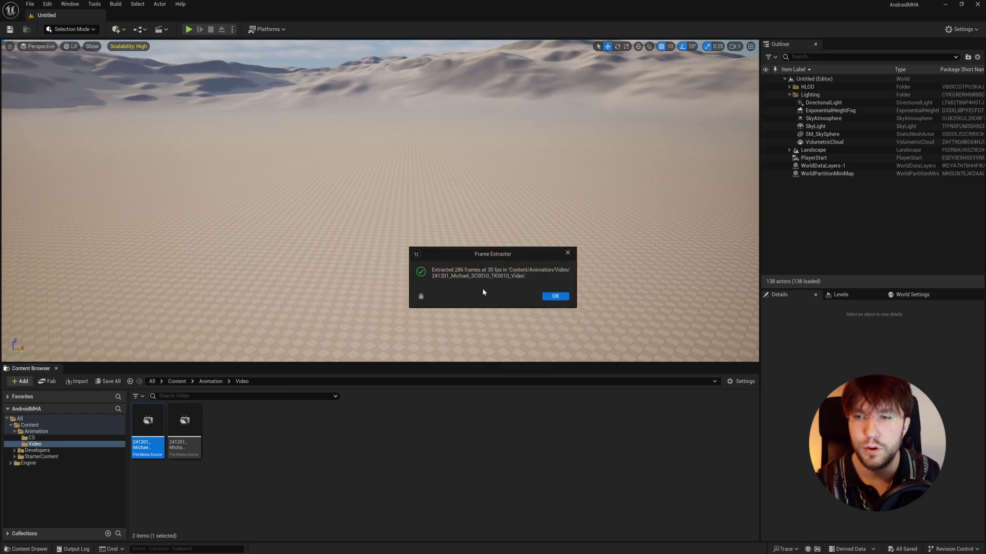
Step: Dismiss the completion message and decline importing the 286 changed files, without asking again
{"action": "left_click", "coordinate": [555, 296]}
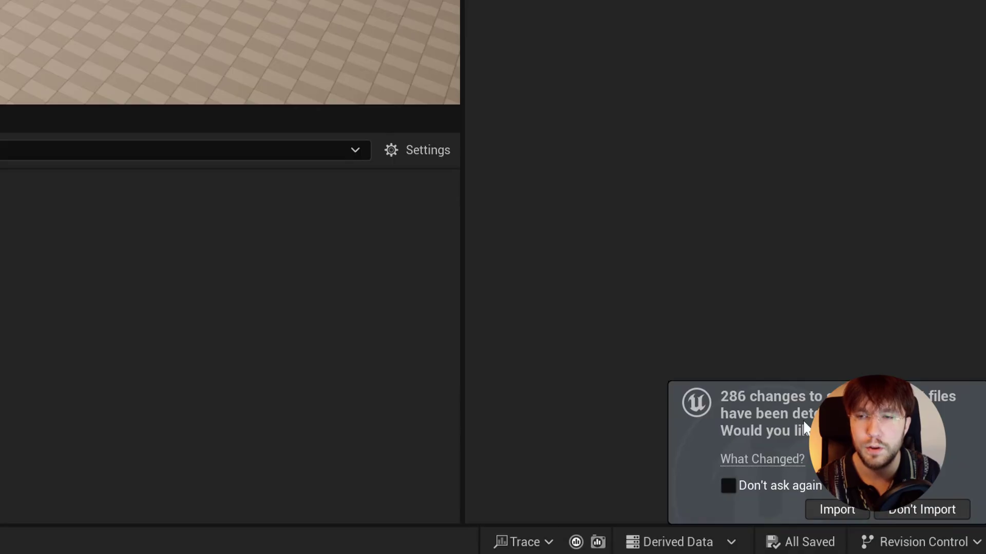
{"action": "left_click", "coordinate": [735, 486]}
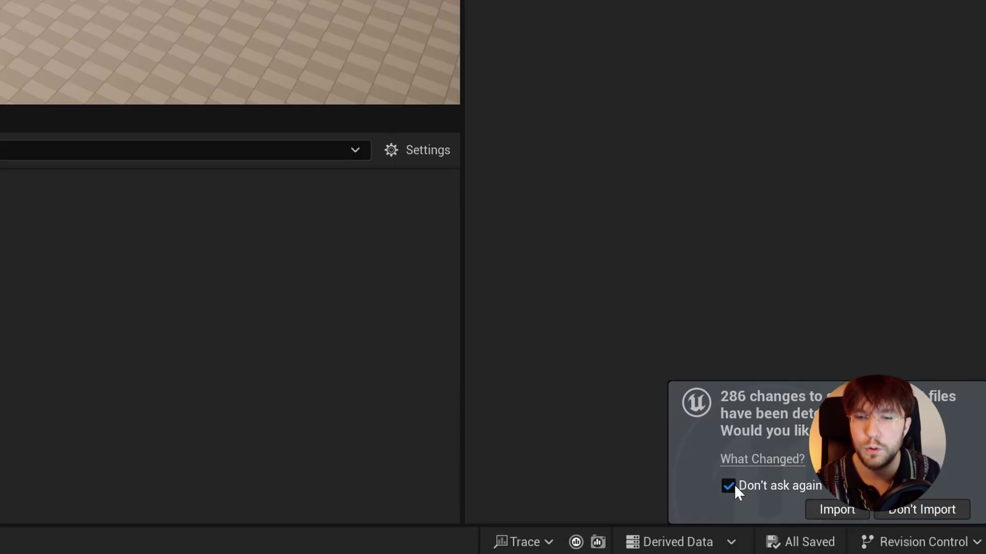
{"action": "left_click", "coordinate": [919, 510]}
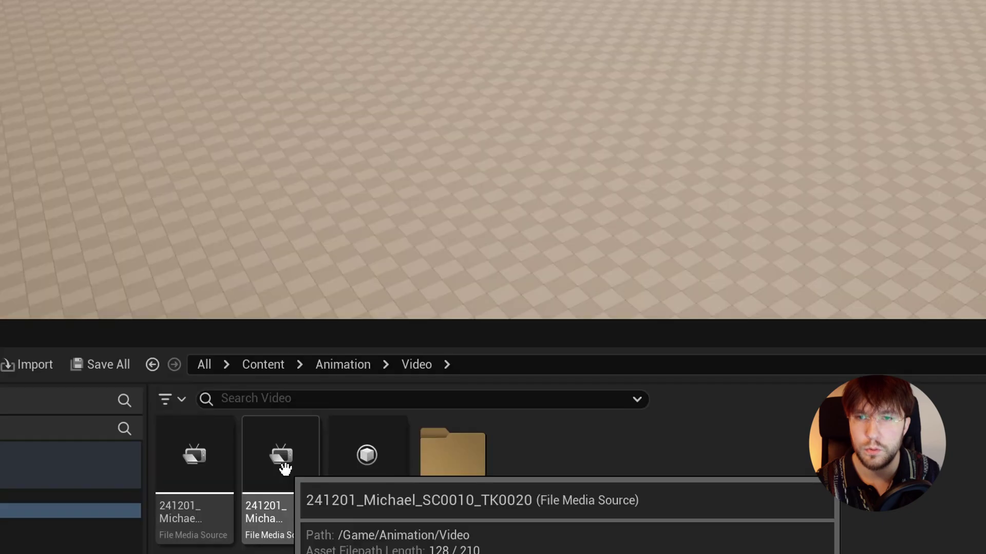
Step: Extract the second video's frames with audio despite the existing-sequence warning
{"action": "right_click", "coordinate": [185, 429]}
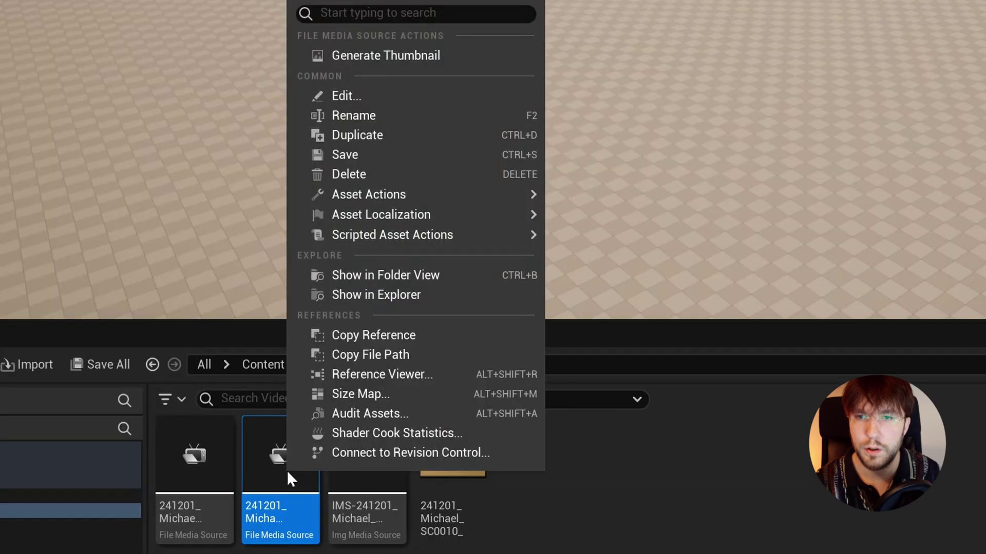
{"action": "mouse_move", "coordinate": [467, 235]}
{"action": "left_click", "coordinate": [634, 239]}
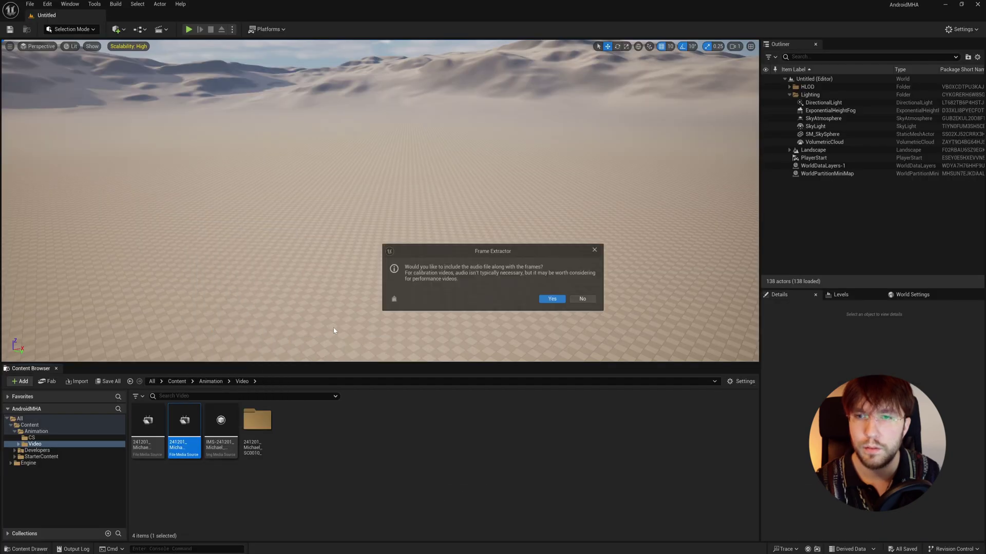
{"action": "left_click", "coordinate": [553, 300]}
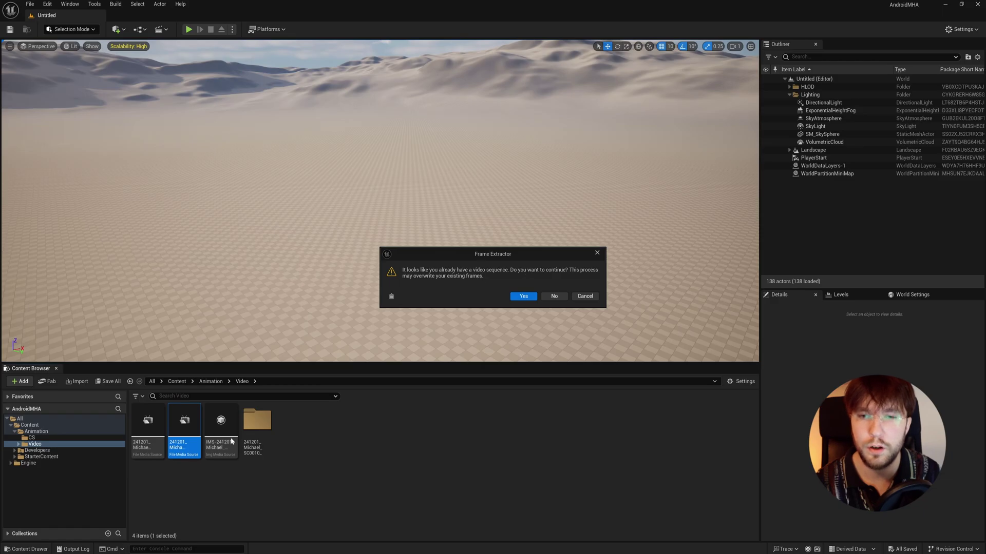
{"action": "left_click", "coordinate": [520, 298]}
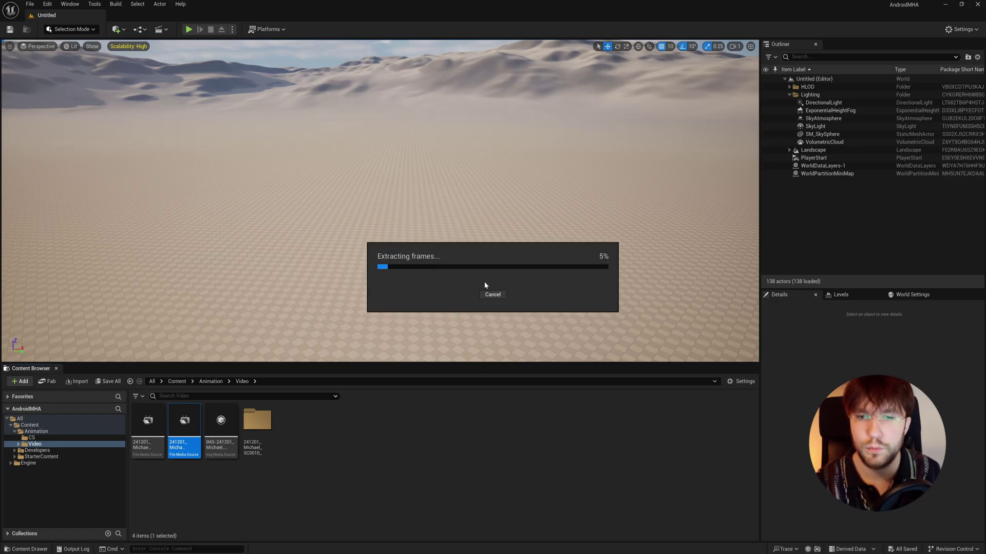
Step: Move both File Media Source assets into the CS folder and return to Animation
{"action": "left_click_drag", "start_coordinate": [221, 423], "coordinate": [32, 437]}
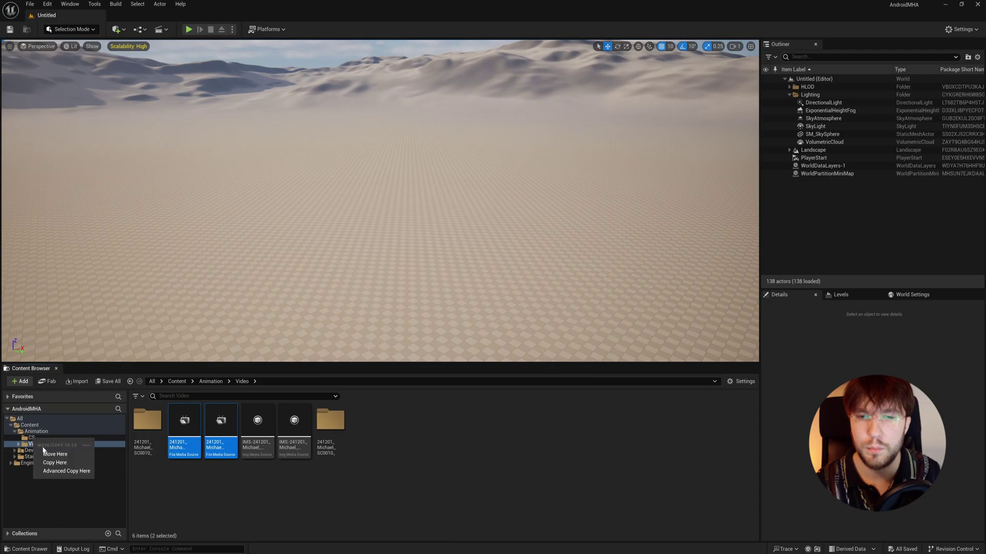
{"action": "left_click", "coordinate": [46, 453]}
{"action": "left_click", "coordinate": [32, 438]}
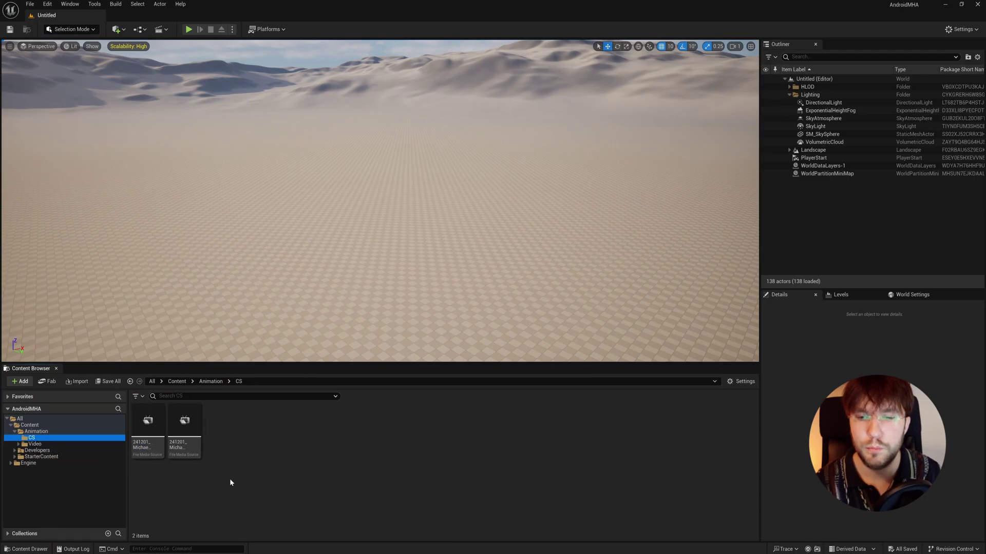
{"action": "left_click", "coordinate": [211, 382]}
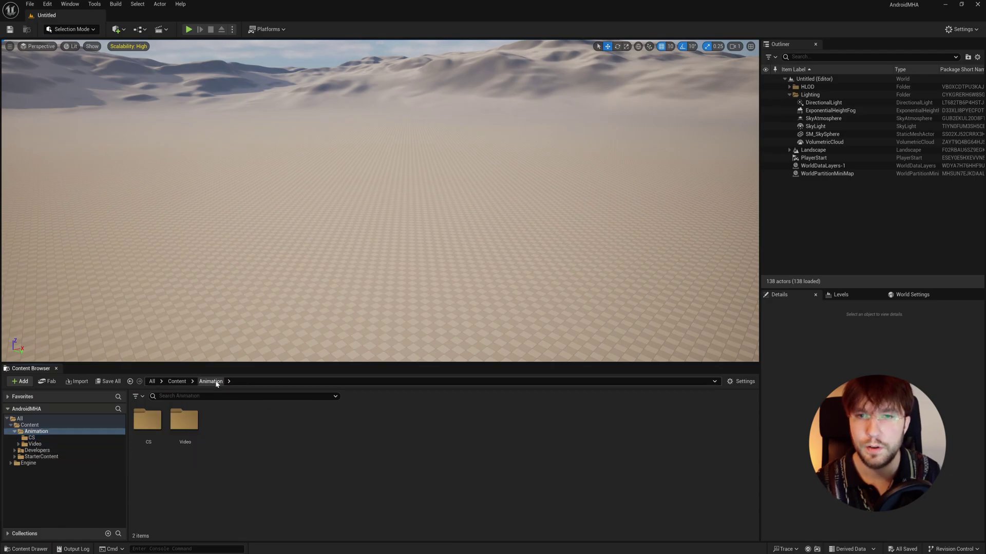
Step: Create a CD folder inside Animation
{"action": "right_click", "coordinate": [233, 436]}
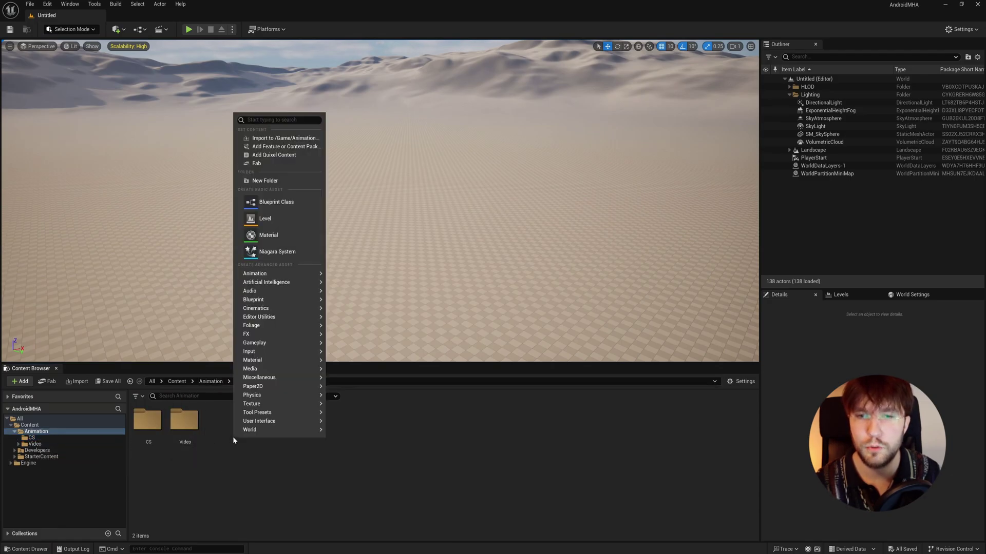
{"action": "left_click", "coordinate": [264, 181]}
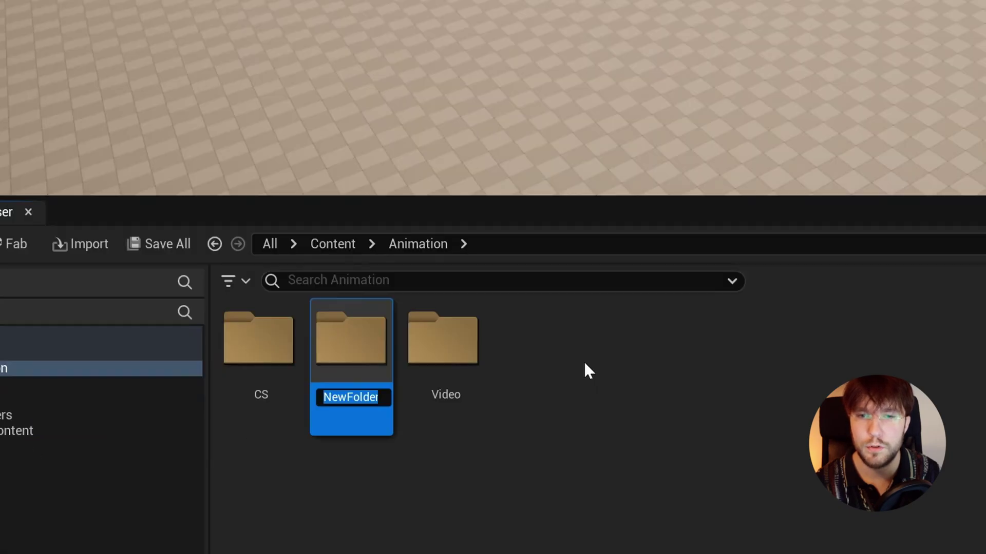
{"action": "type", "text": "CD"}
{"action": "key", "text": "Return"}
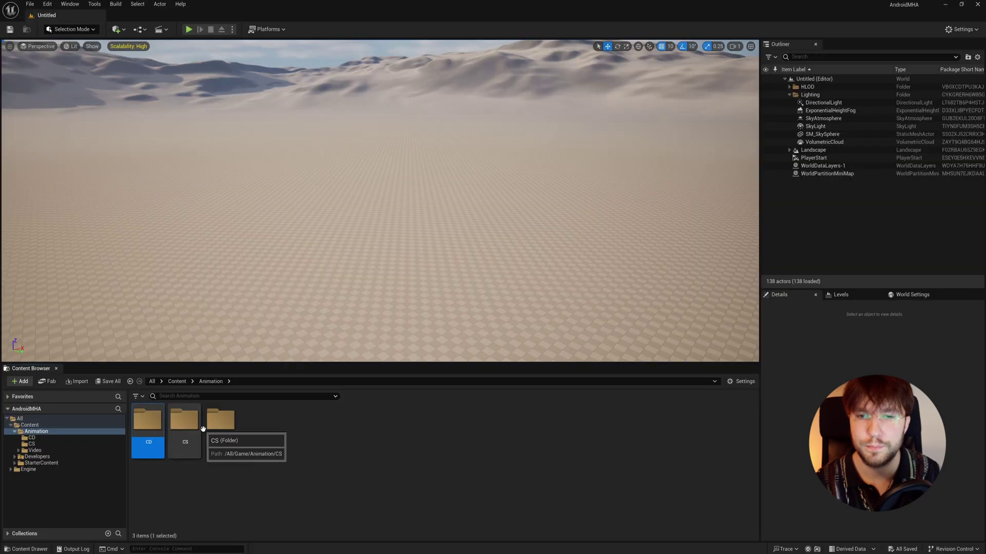
Step: Start Creating Depth Frames from the TK0010 Img Media Source in Video
{"action": "double_click", "coordinate": [220, 422]}
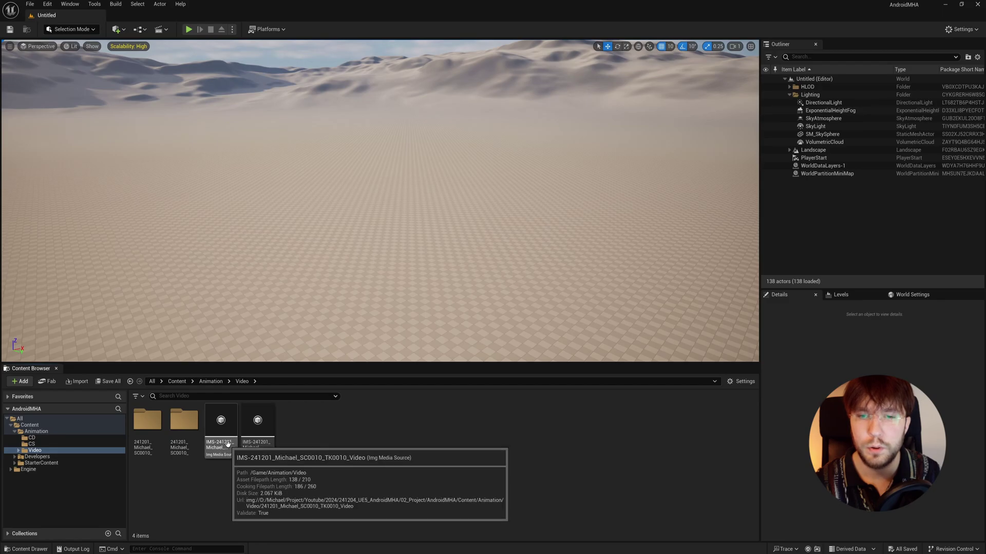
{"action": "left_click", "coordinate": [226, 444]}
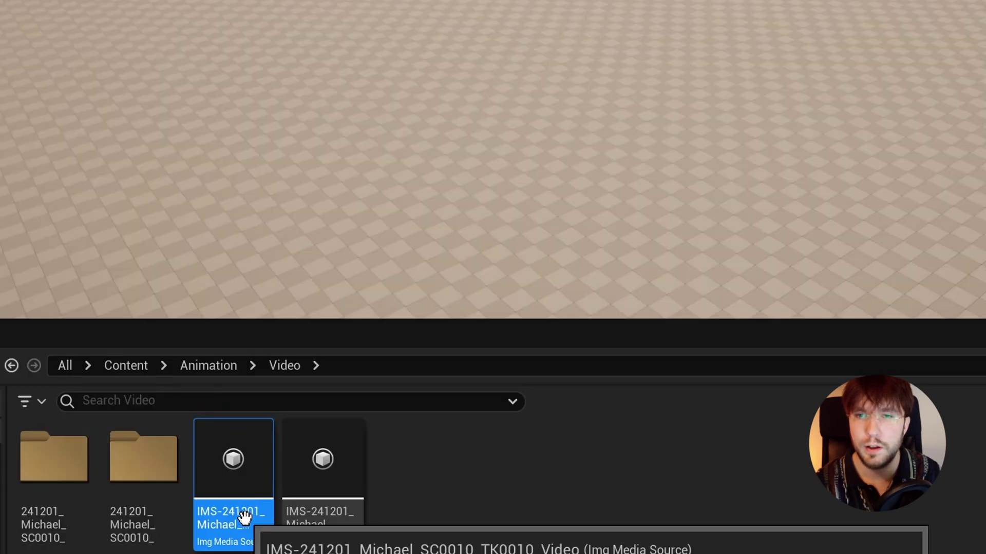
{"action": "right_click", "coordinate": [226, 446]}
{"action": "mouse_move", "coordinate": [287, 330]}
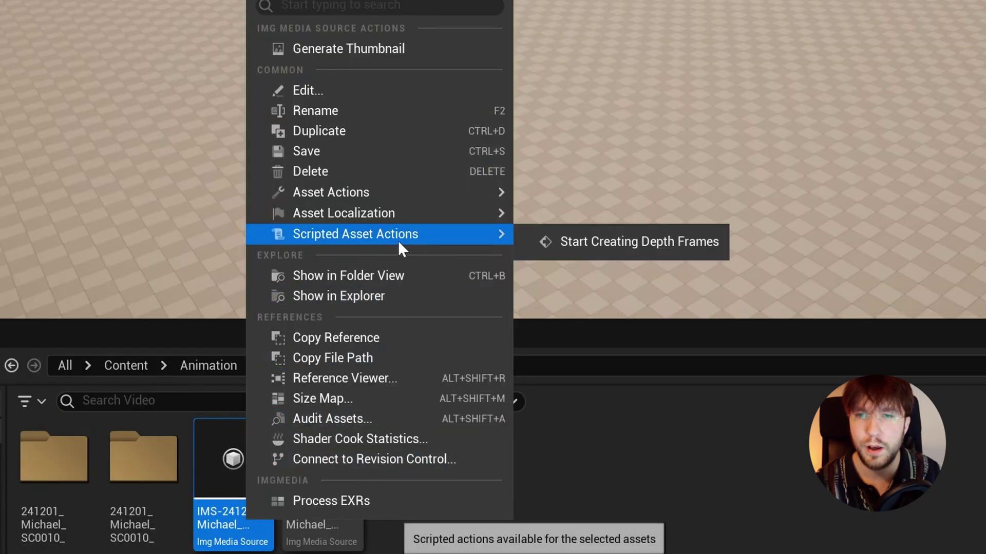
{"action": "left_click", "coordinate": [618, 244]}
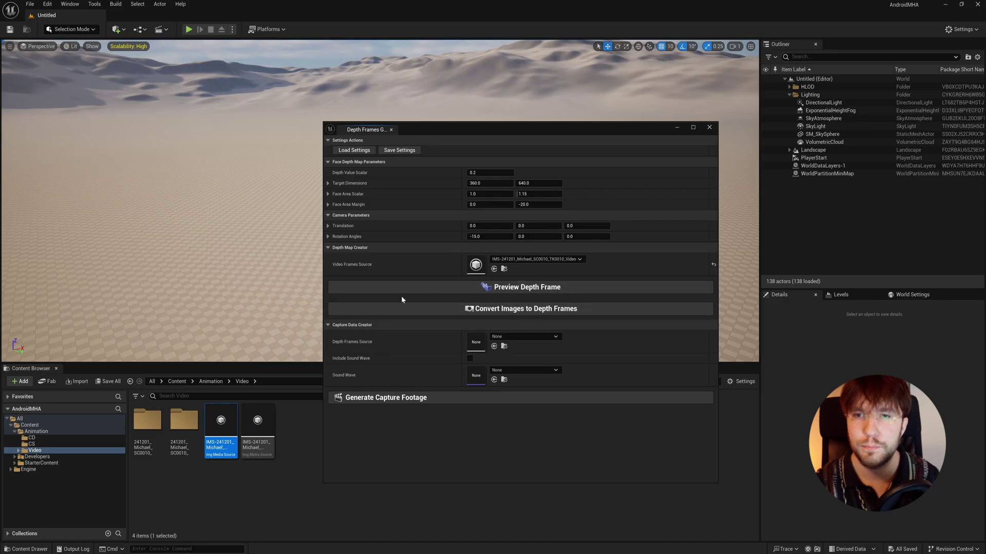
Step: Preview a depth frame, then preview again with the first rotation angle at 0
{"action": "left_click", "coordinate": [509, 291]}
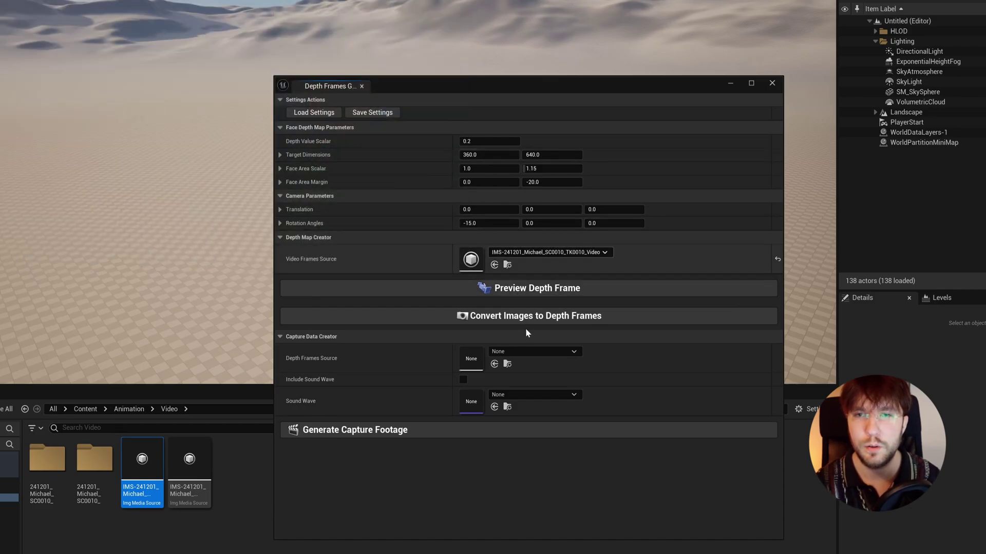
{"action": "left_click", "coordinate": [477, 223]}
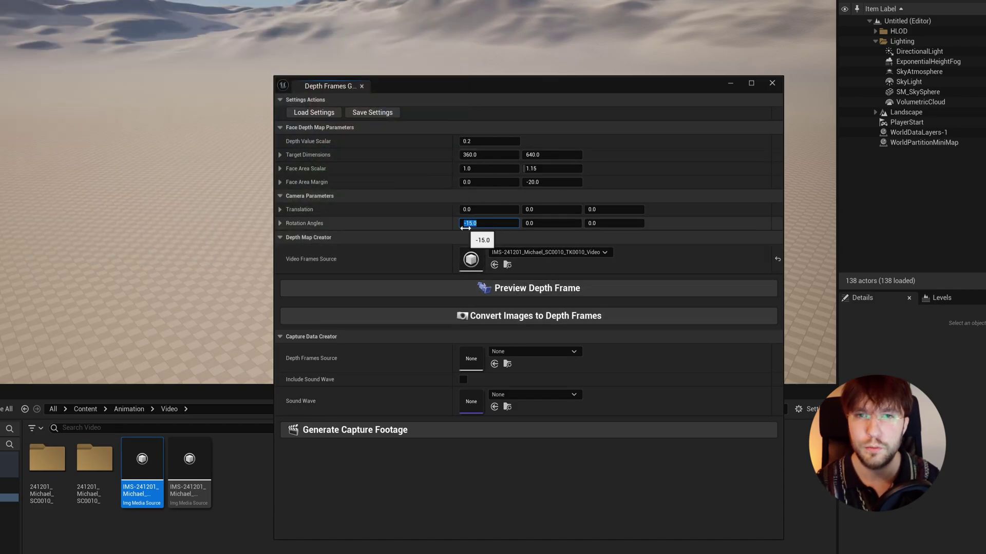
{"action": "type", "text": "0"}
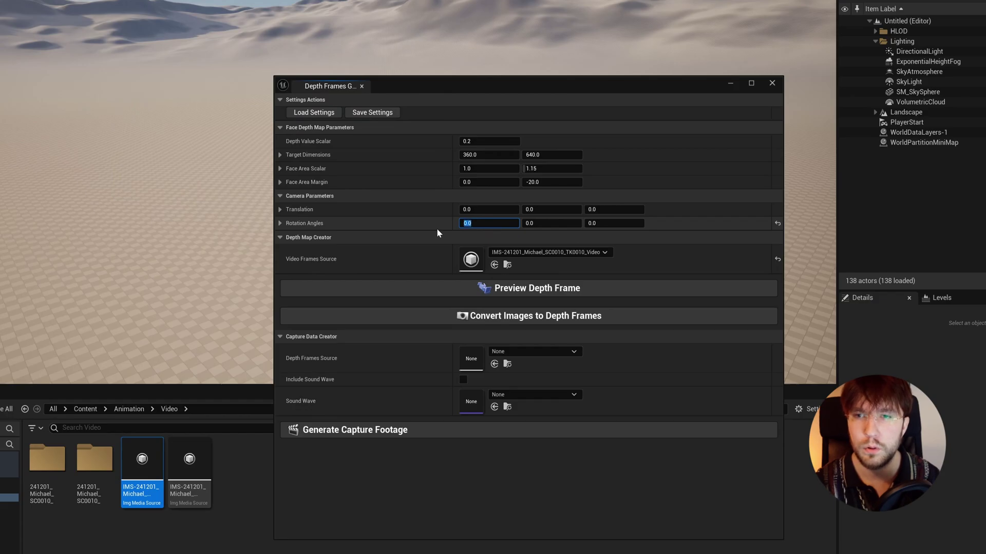
{"action": "left_click", "coordinate": [519, 292]}
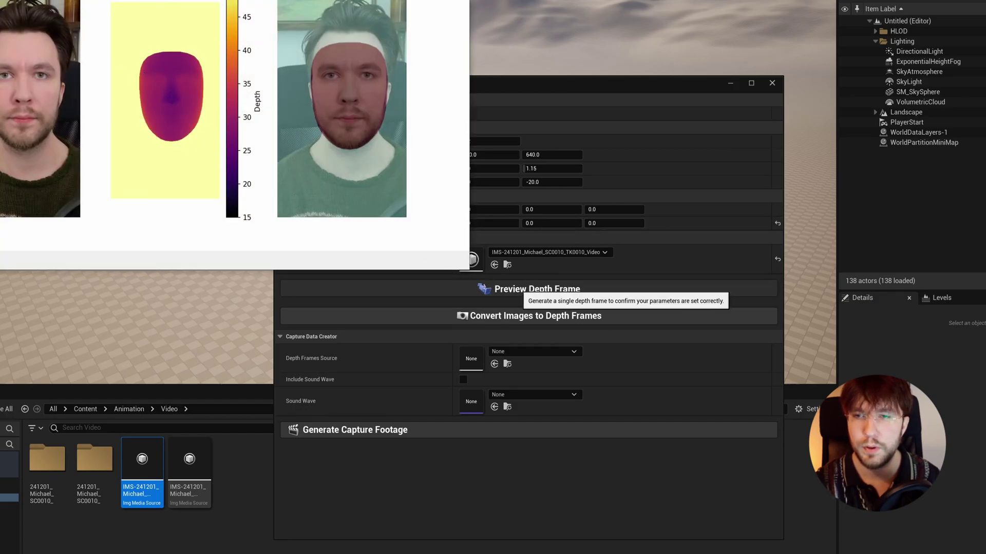
{"action": "left_click", "coordinate": [464, 2]}
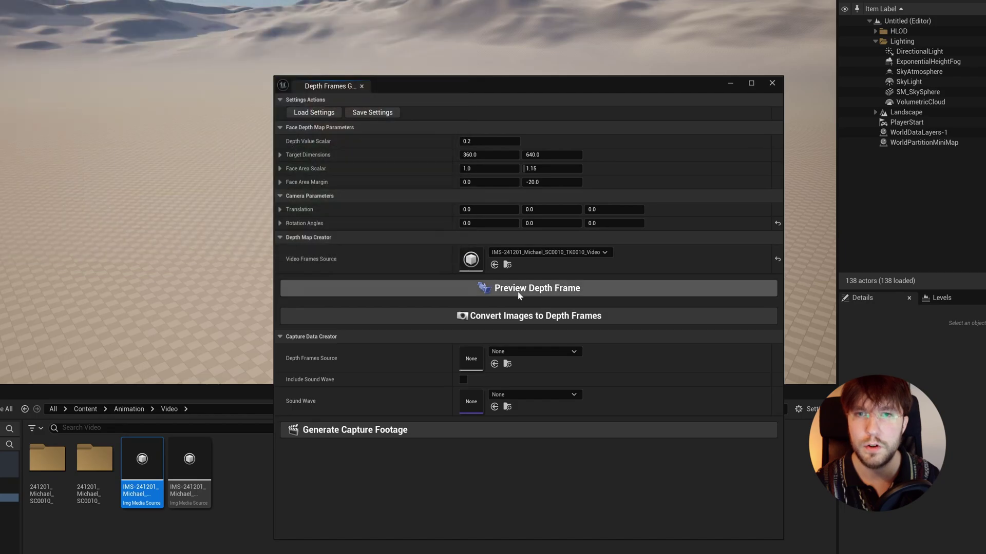
Step: Set the first rotation angle to 40 and preview the depth frame again
{"action": "left_click", "coordinate": [481, 226]}
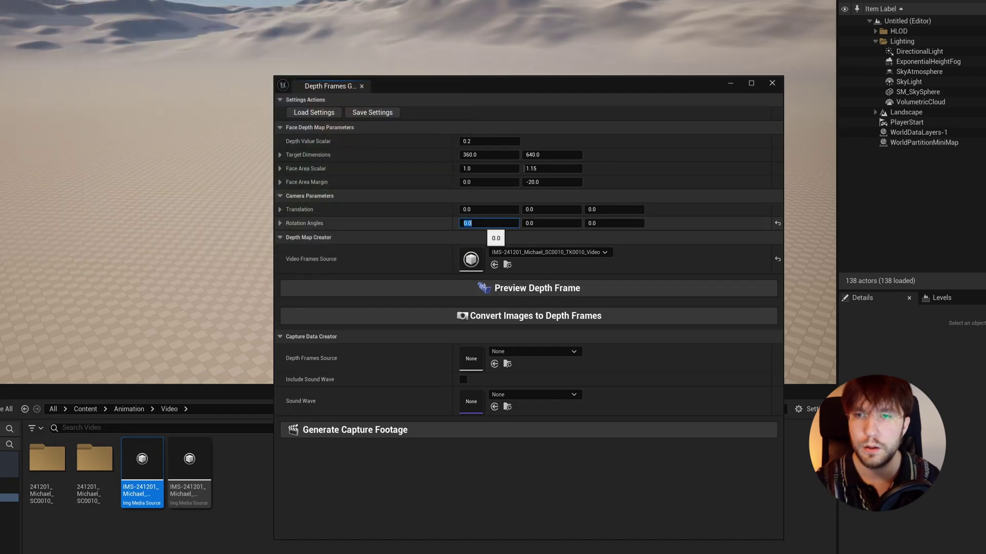
{"action": "type", "text": "40"}
{"action": "key", "text": "Return"}
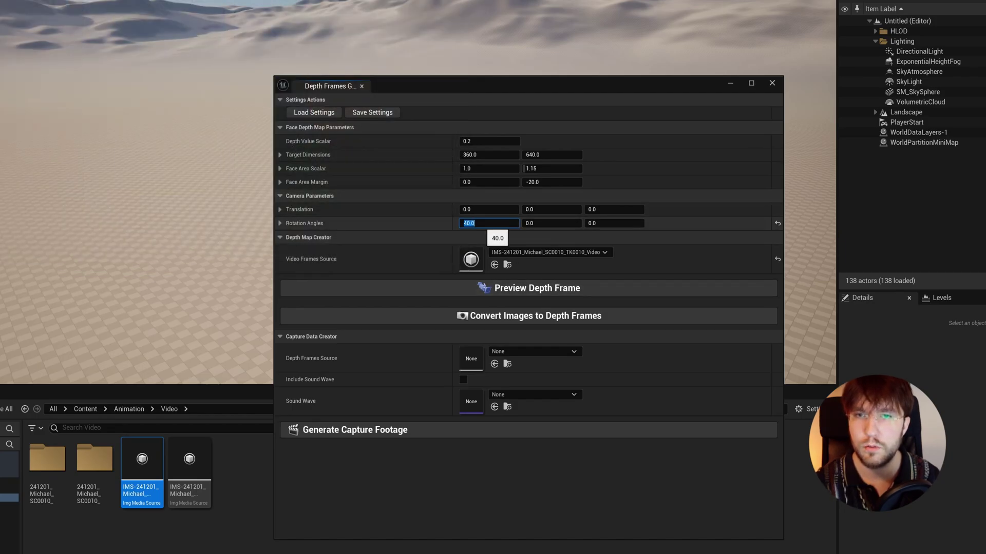
{"action": "left_click", "coordinate": [526, 289]}
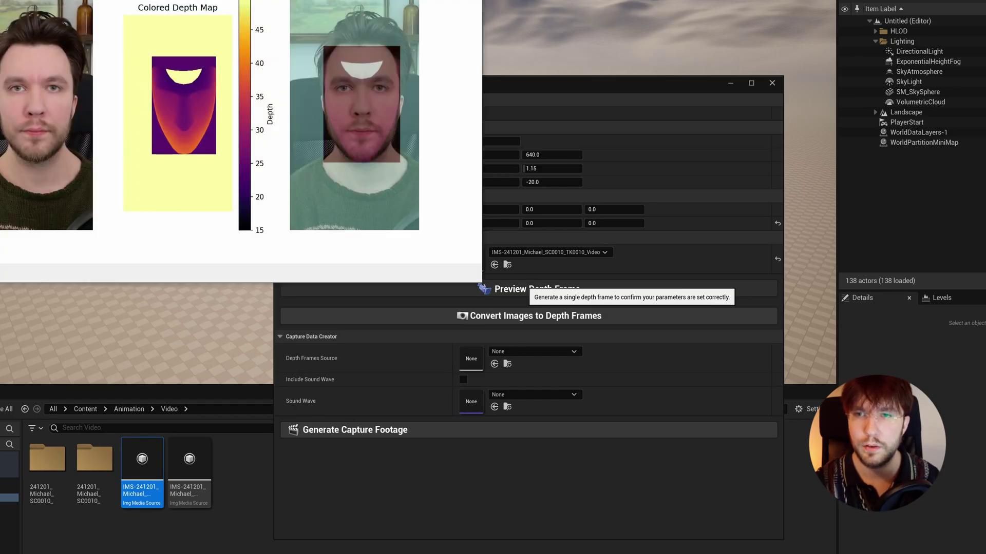
Step: Close the depth preview and reset Rotation Angles X to 0
{"action": "left_click", "coordinate": [502, 136]}
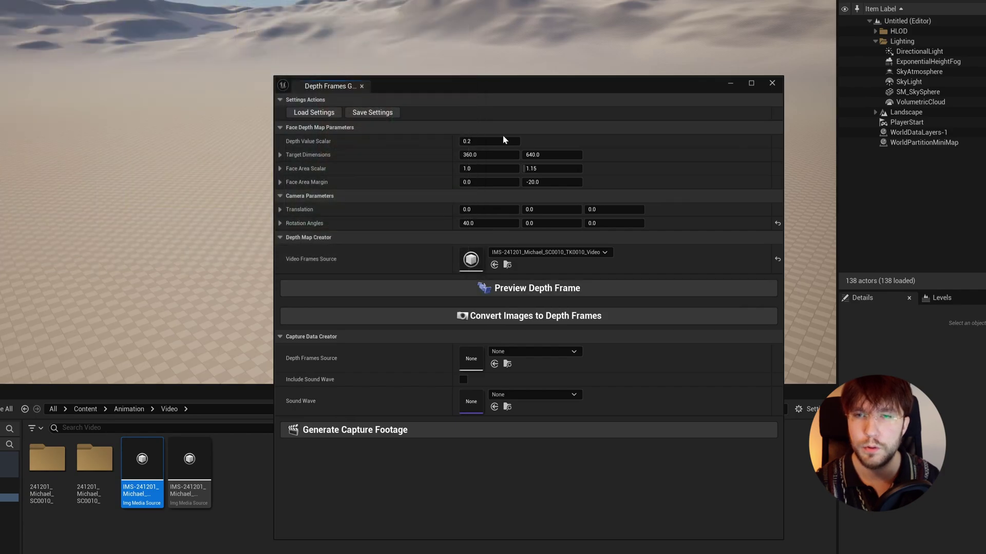
{"action": "left_click", "coordinate": [506, 225]}
{"action": "type", "text": "0"}
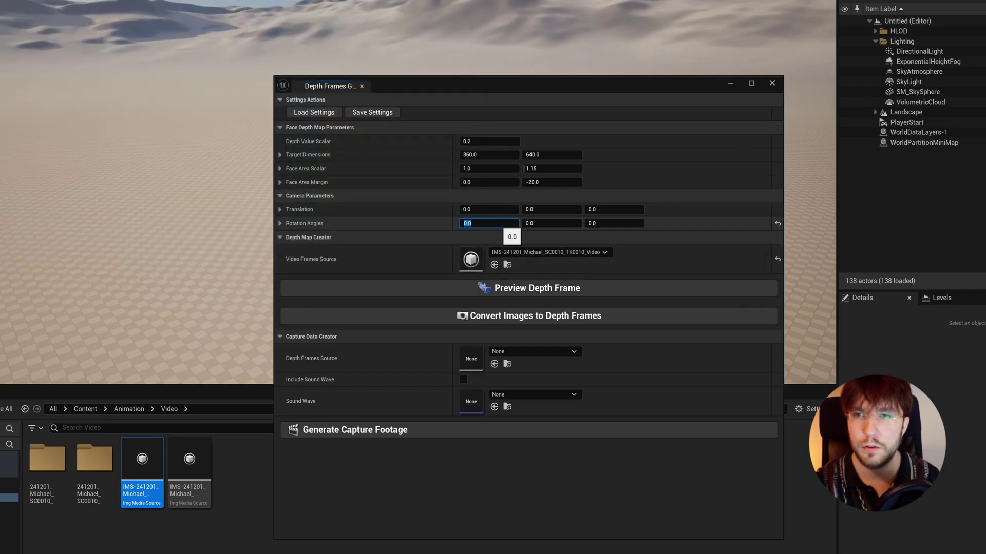
{"action": "key", "text": "Return"}
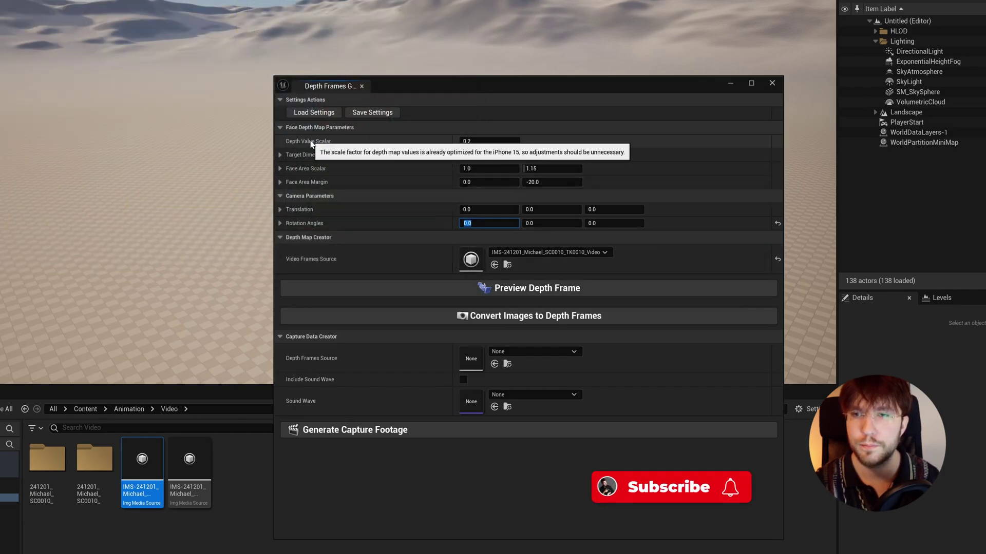
Step: Try a Depth Value Scalar of 0.1 and preview a depth frame
{"action": "left_click", "coordinate": [493, 141]}
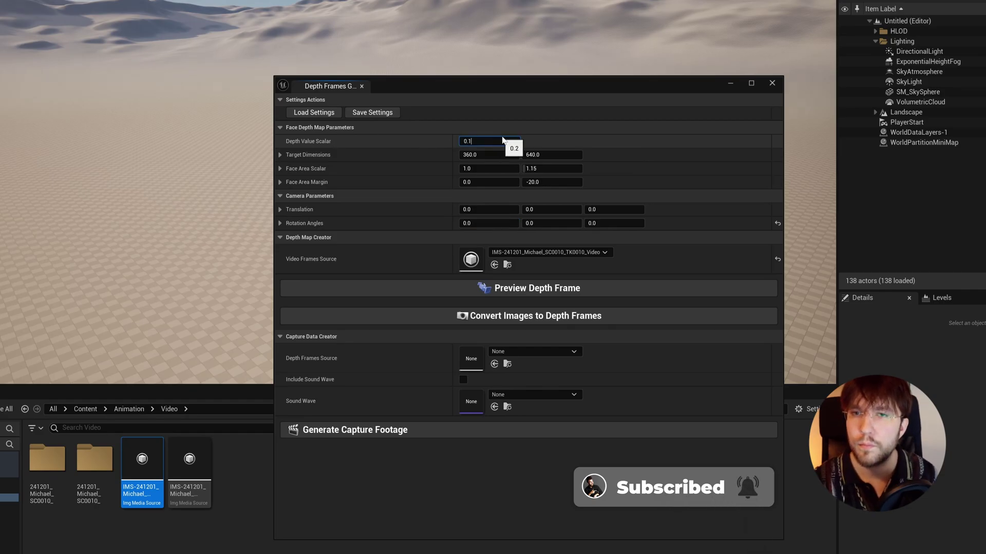
{"action": "key", "text": "Return"}
{"action": "left_click", "coordinate": [545, 295]}
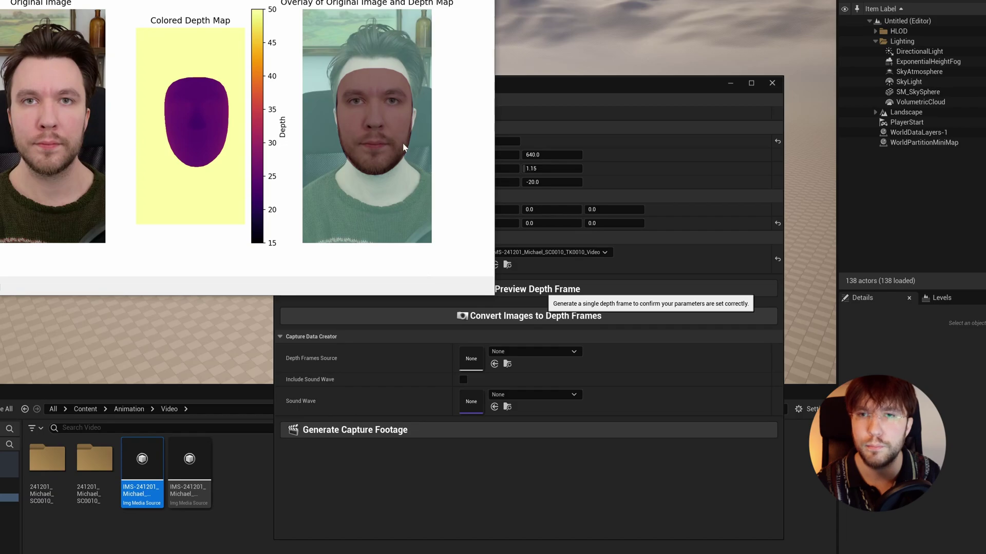
{"action": "left_click", "coordinate": [482, 2]}
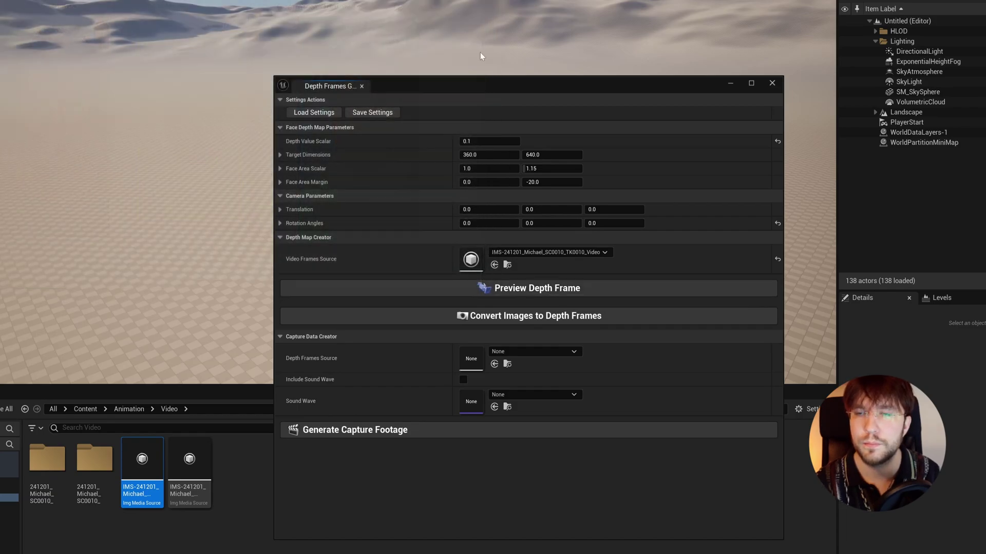
Step: Restore the Depth Value Scalar to 0.2 and preview the depth frame again
{"action": "left_click", "coordinate": [485, 140]}
{"action": "type", "text": "0.1"}
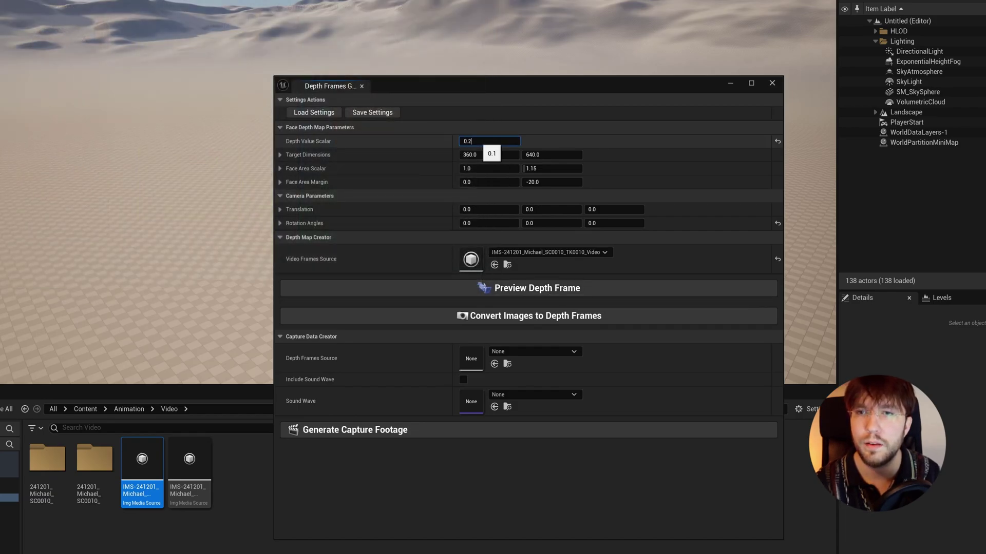
{"action": "key", "text": "Return"}
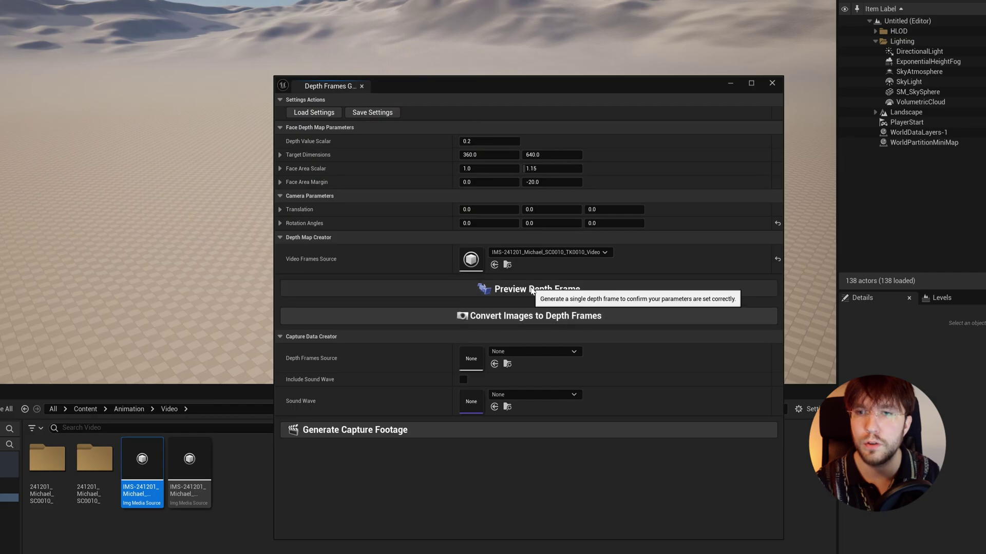
{"action": "left_click", "coordinate": [532, 291]}
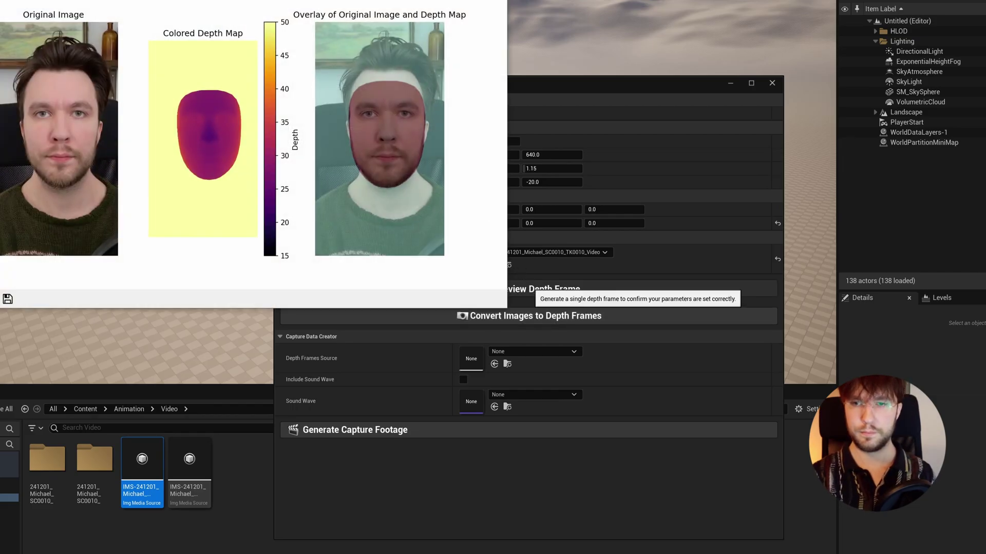
{"action": "left_click", "coordinate": [606, 41]}
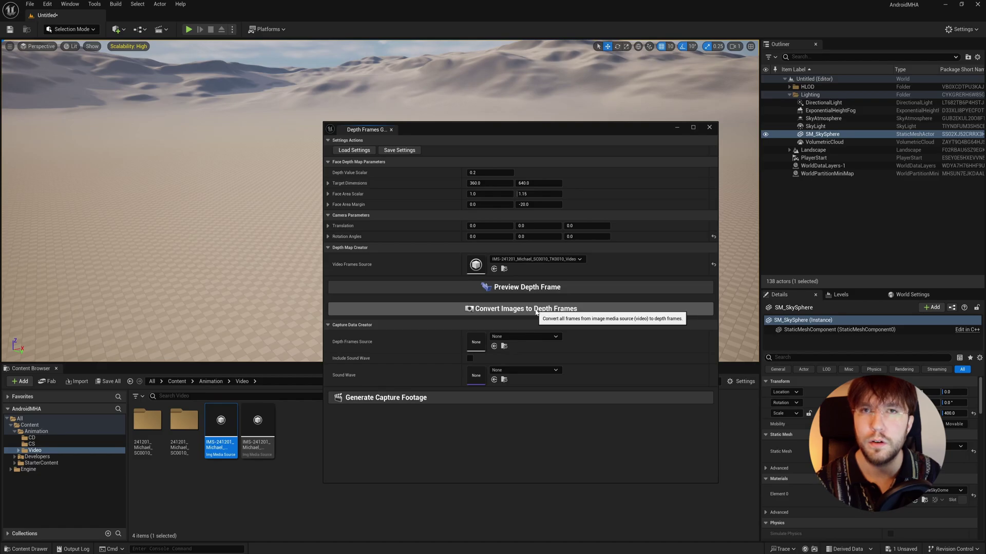
Step: Convert the images to depth frames, then generate capture footage including the sound wave
{"action": "left_click", "coordinate": [535, 310]}
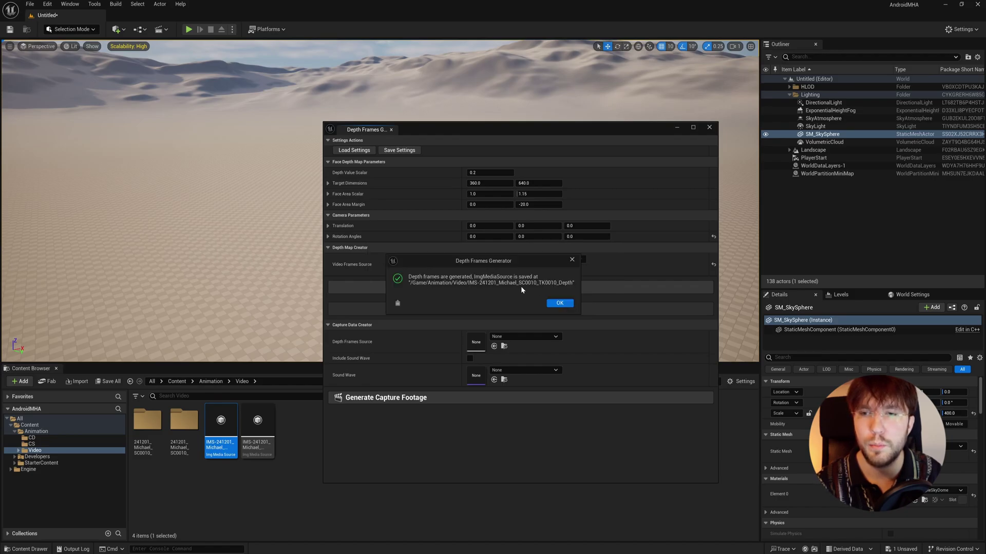
{"action": "left_click", "coordinate": [559, 303]}
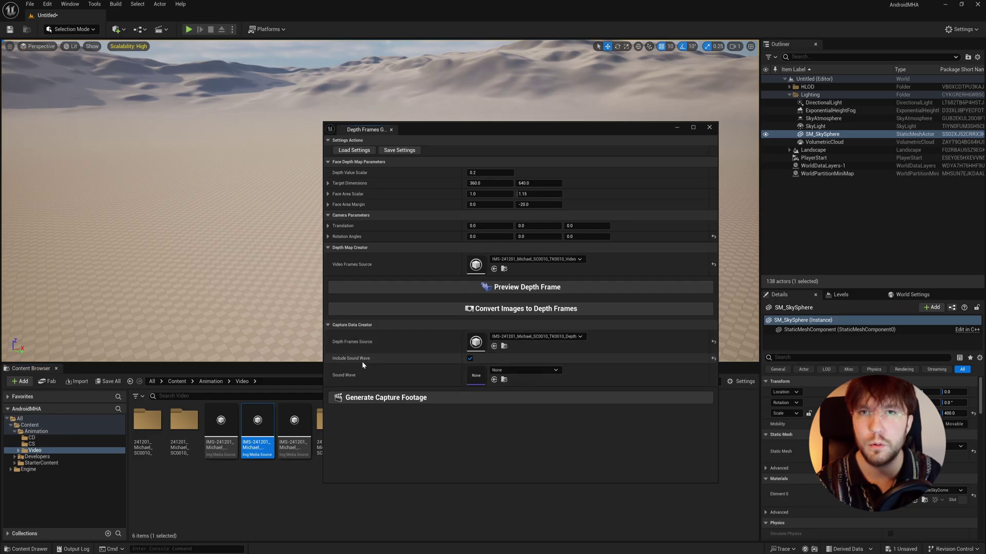
{"action": "left_click", "coordinate": [470, 358]}
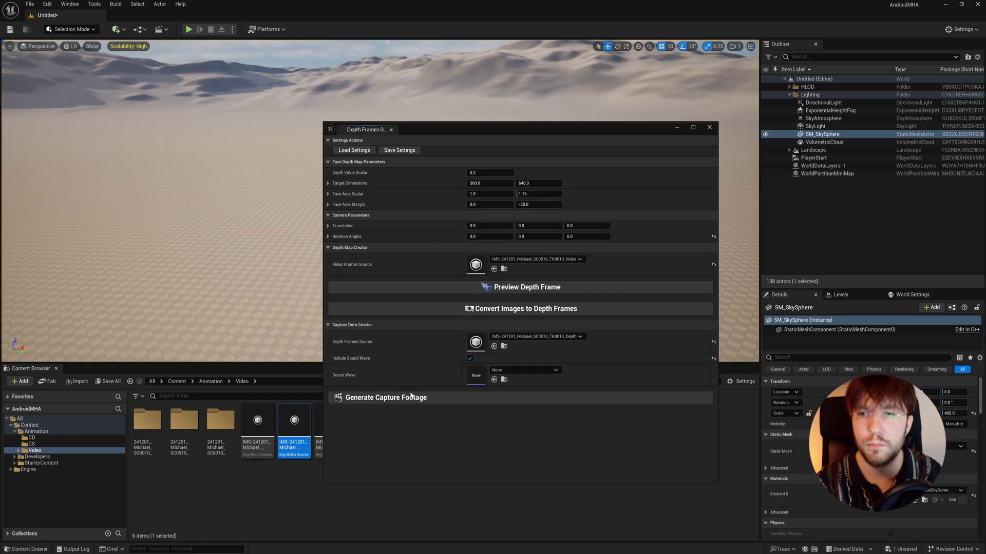
{"action": "left_click", "coordinate": [443, 403]}
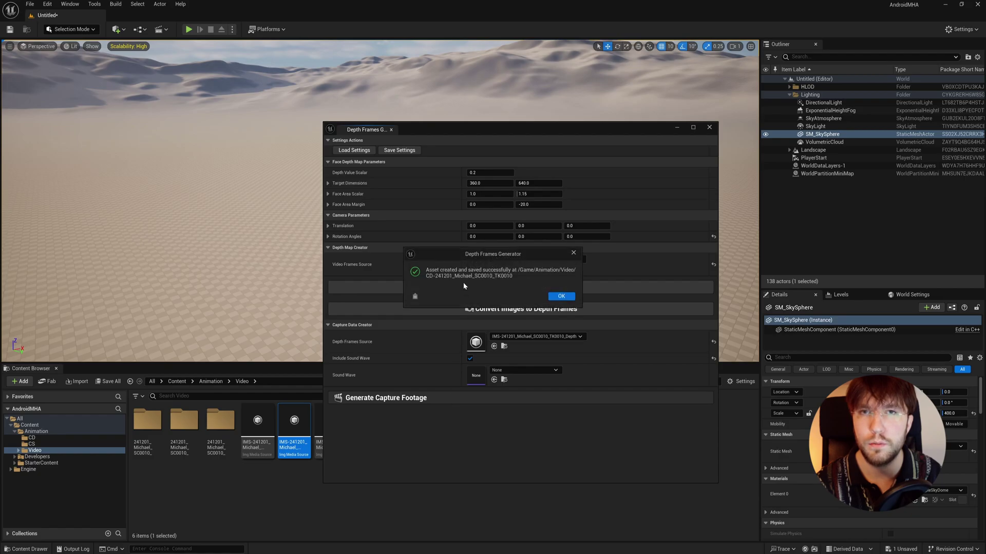
Step: Move the new capture data asset into the CD folder, then go to the Animation folder
{"action": "left_click", "coordinate": [560, 296]}
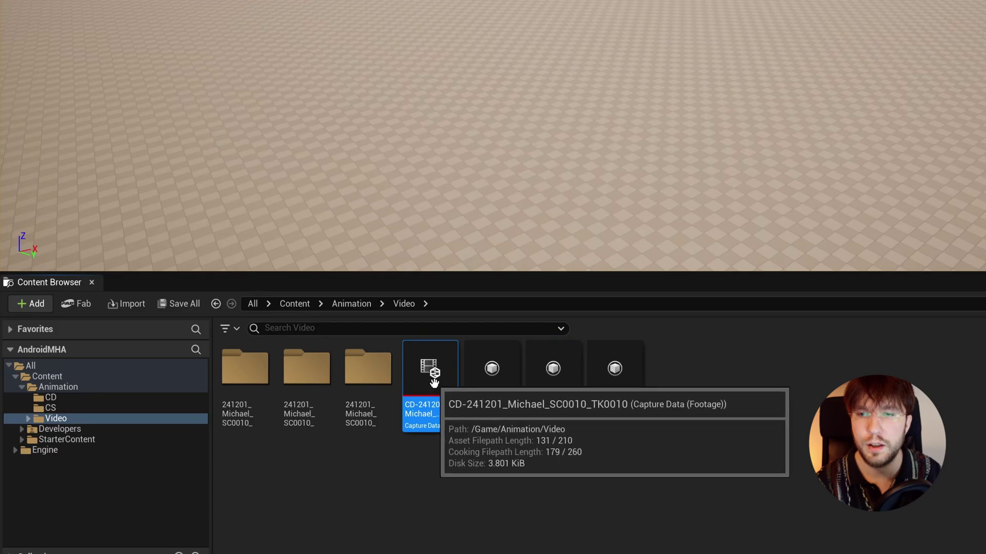
{"action": "left_click_drag", "start_coordinate": [432, 409], "coordinate": [60, 401]}
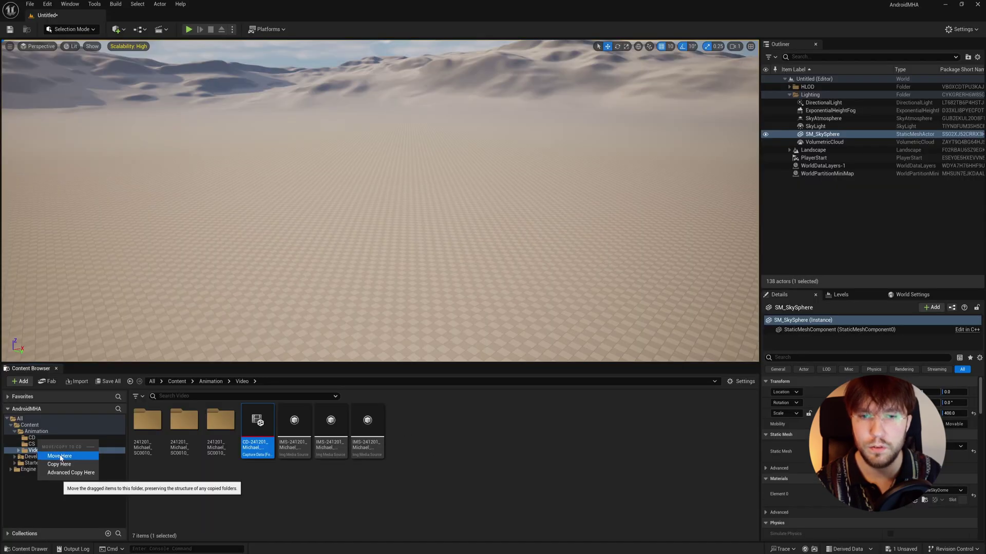
{"action": "left_click", "coordinate": [89, 441]}
{"action": "left_click", "coordinate": [49, 398]}
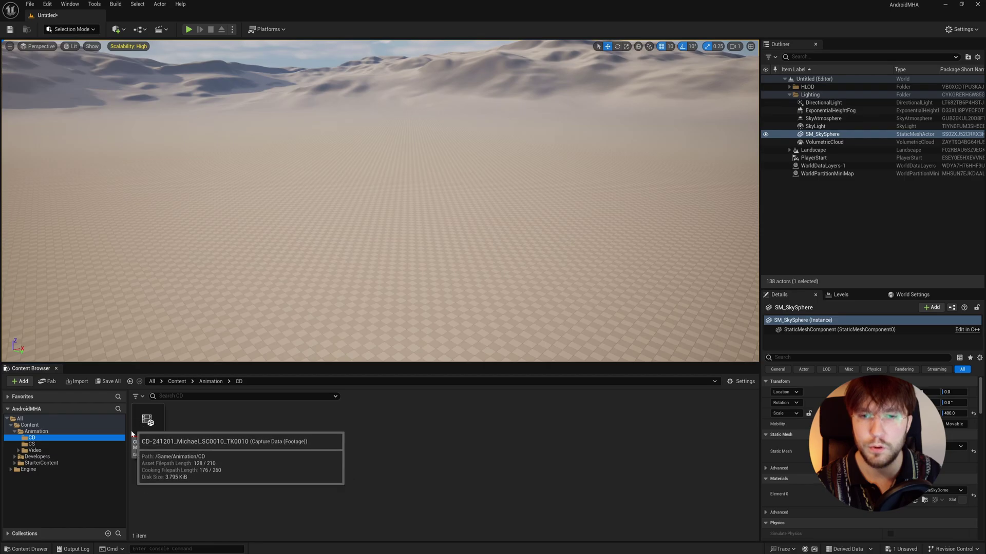
{"action": "left_click", "coordinate": [36, 431]}
Step: Create a new folder named MHI inside Animation
{"action": "right_click", "coordinate": [281, 467]}
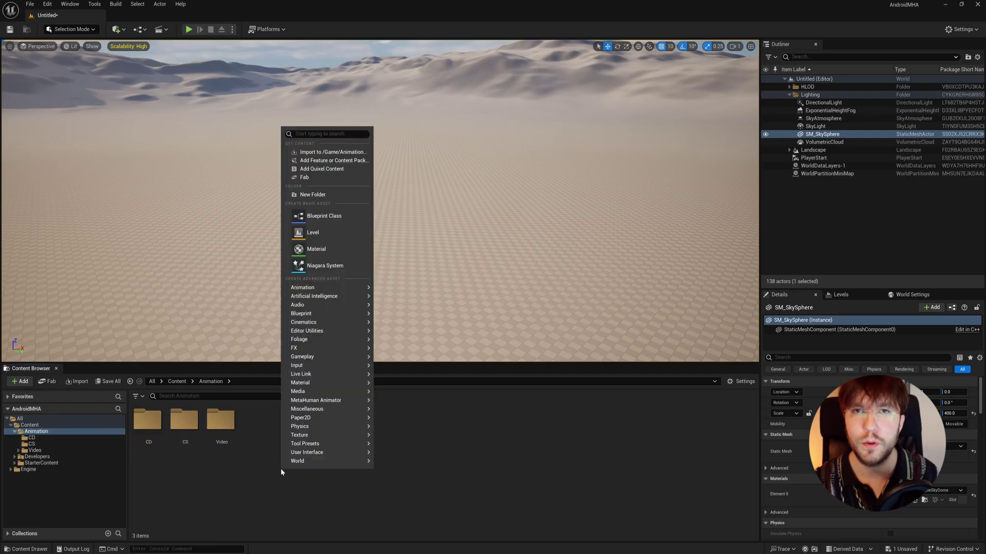
{"action": "left_click", "coordinate": [320, 195]}
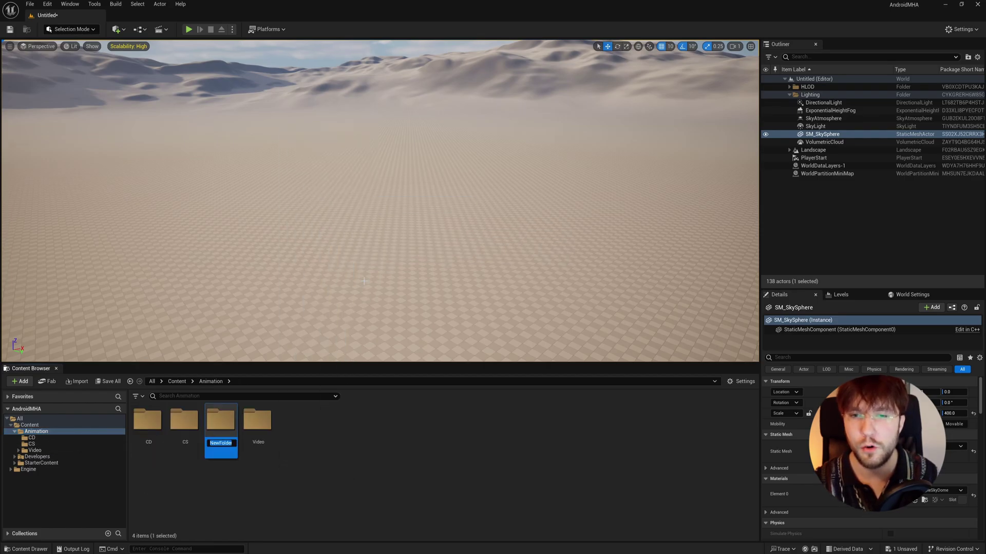
{"action": "type", "text": "MHI"}
{"action": "key", "text": "Return"}
{"action": "key", "text": "Return"}
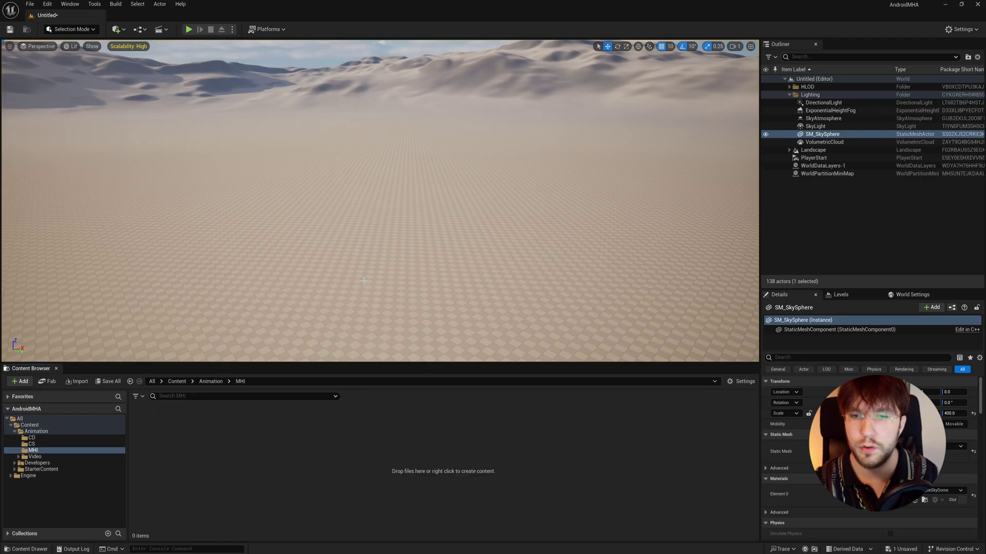
Step: Create a MetaHuman Identity asset named with the MHI_ prefix and _v001 version suffix
{"action": "right_click", "coordinate": [272, 468]}
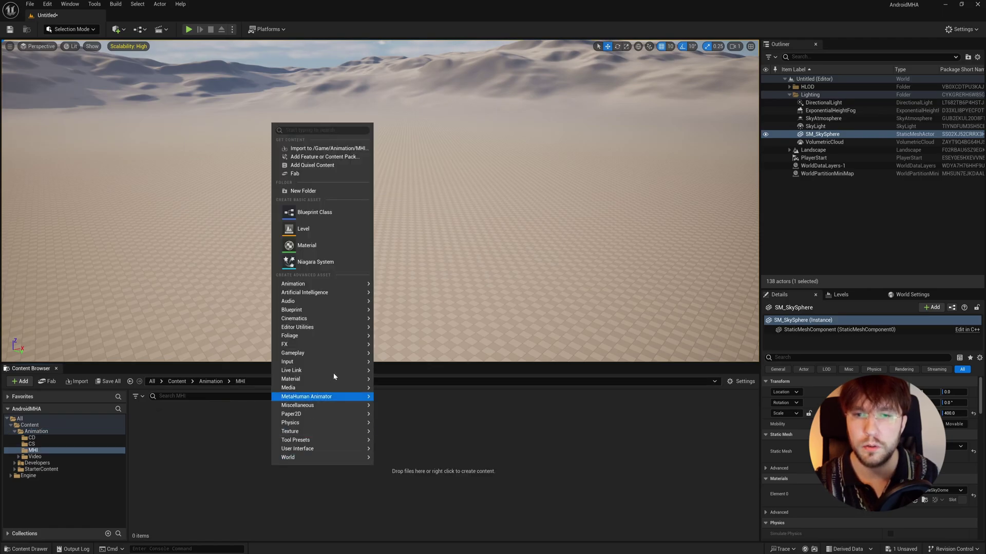
{"action": "mouse_move", "coordinate": [339, 397]}
{"action": "left_click", "coordinate": [423, 452]}
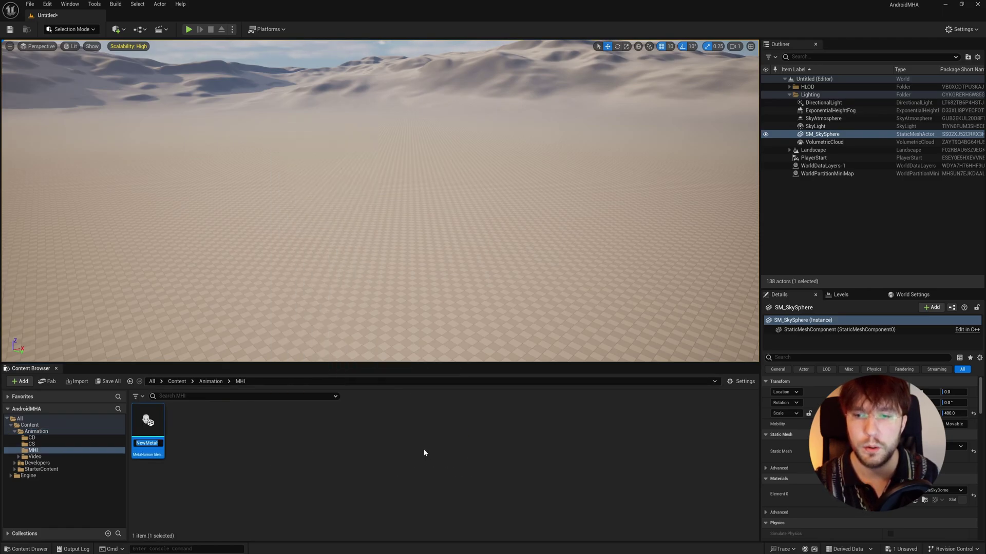
{"action": "type", "text": "MHI"}
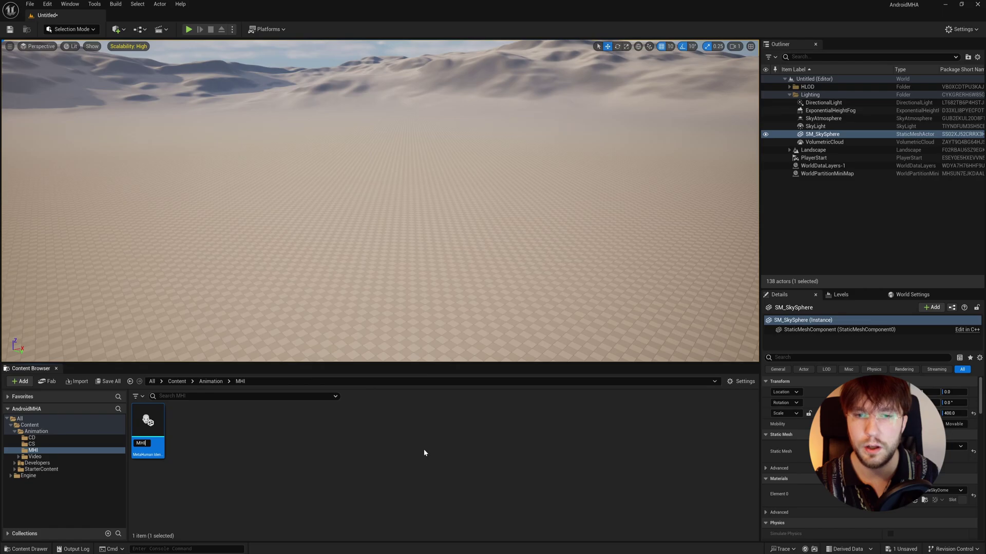
{"action": "type", "text": "_"}
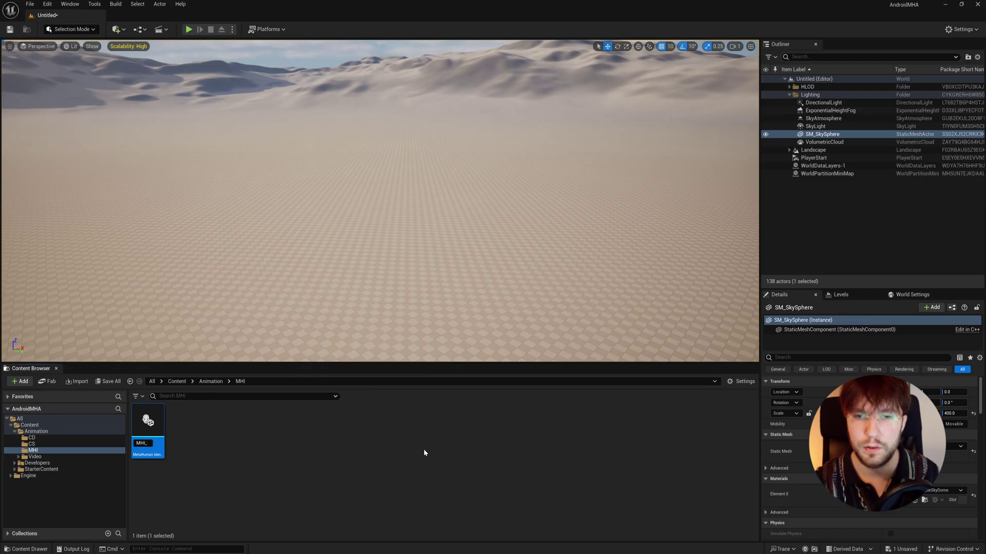
{"action": "type", "text": "Michael_v001"}
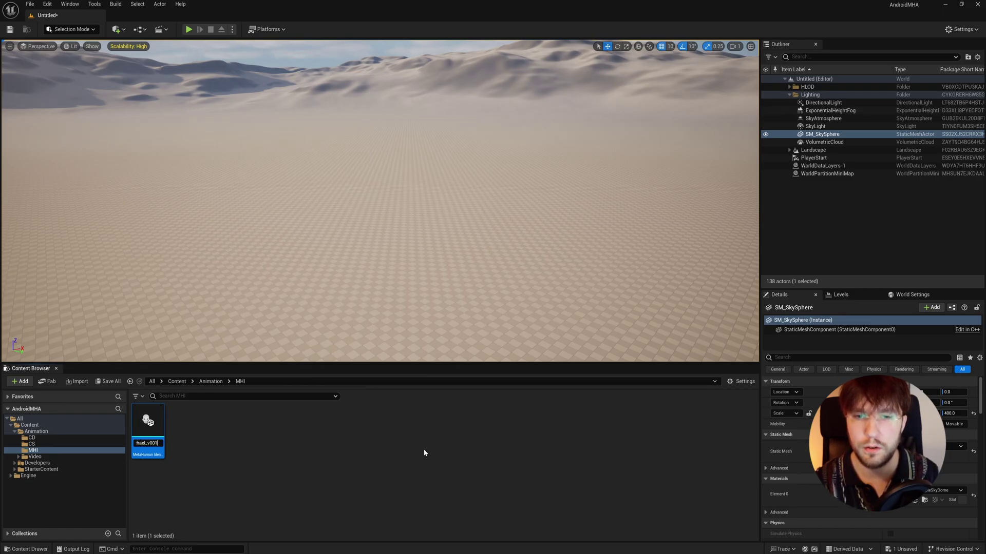
{"action": "key", "text": "Return"}
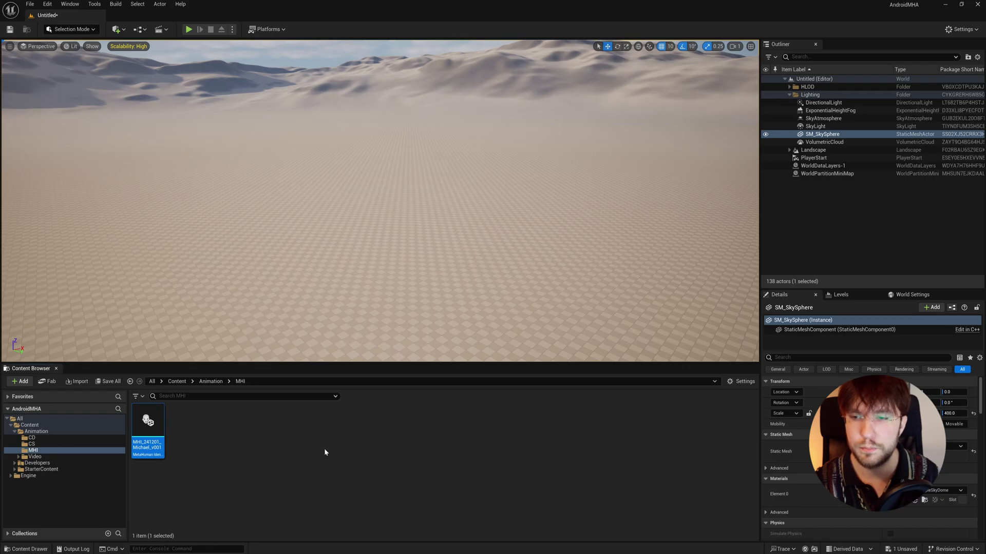
Step: Open the identity and create its face component from the captured footage
{"action": "double_click", "coordinate": [151, 429]}
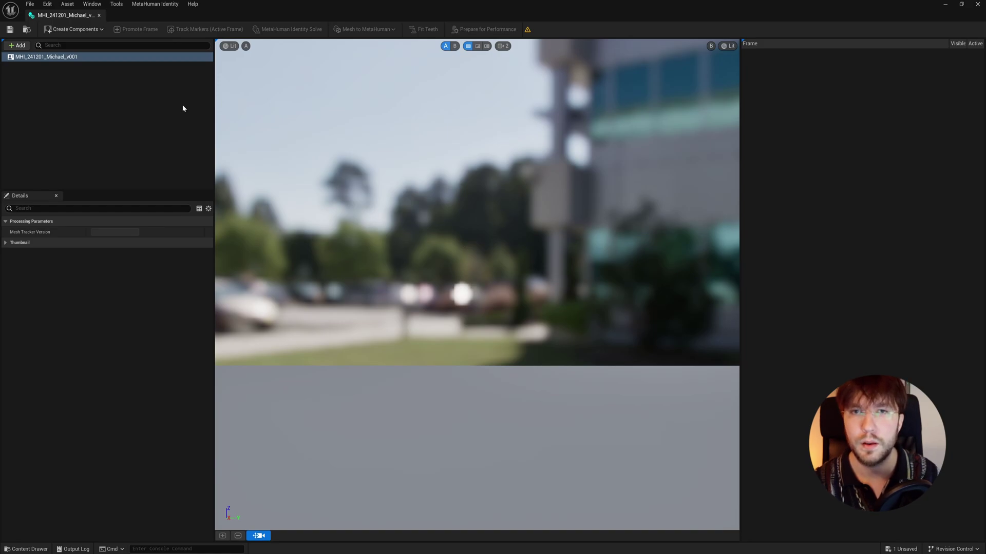
{"action": "left_click", "coordinate": [74, 29]}
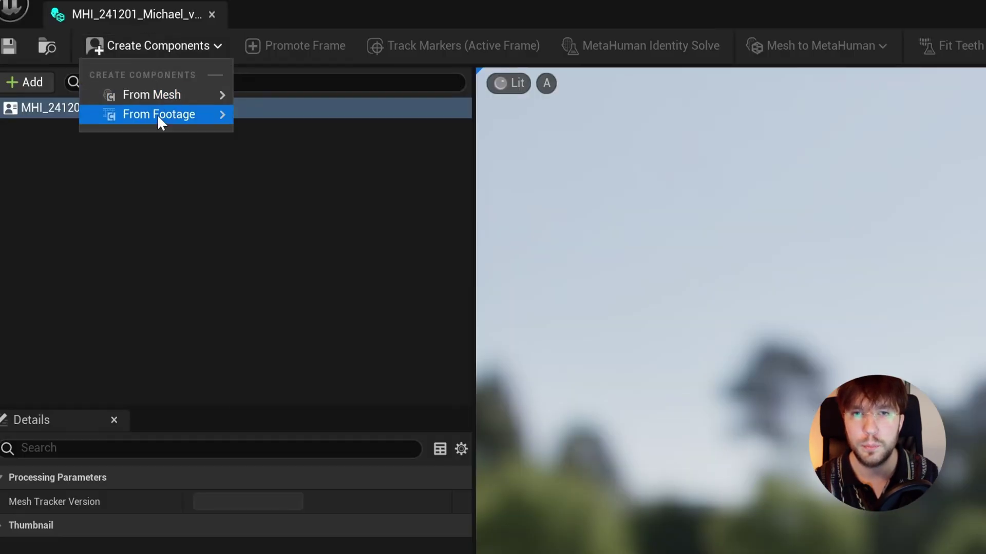
{"action": "mouse_move", "coordinate": [157, 115]}
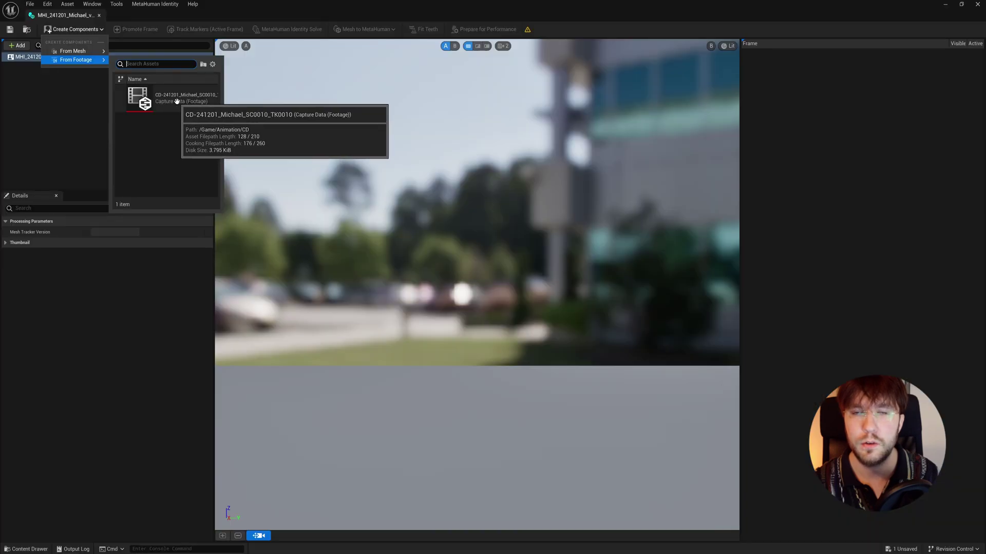
{"action": "left_click", "coordinate": [176, 101]}
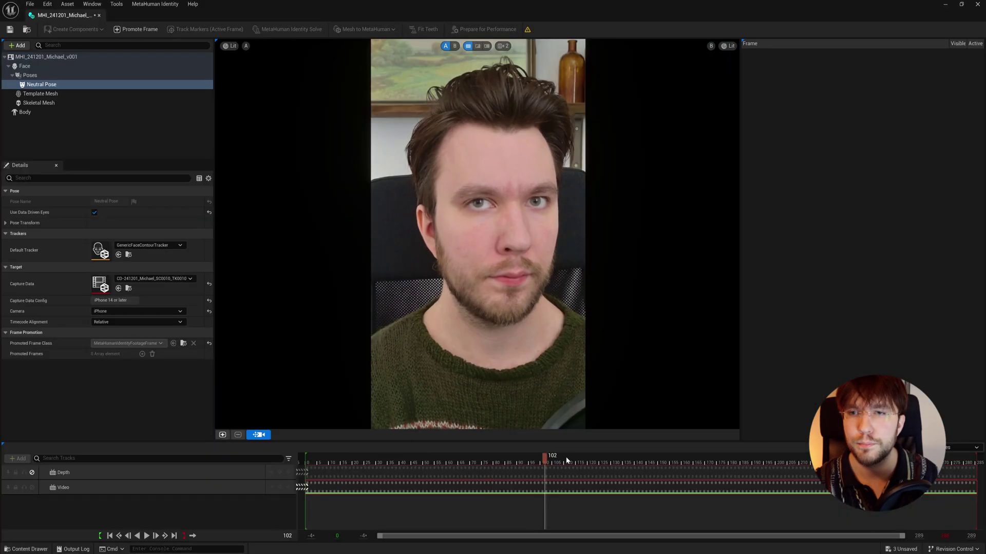
{"action": "left_click_drag", "start_coordinate": [566, 457], "coordinate": [431, 449]}
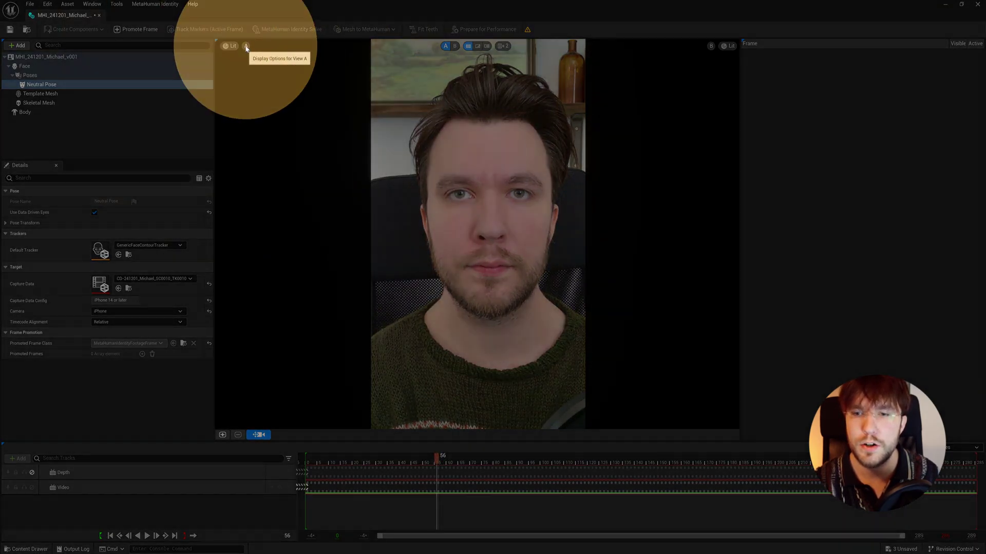
Step: Show the Depth Mesh in View A and scrub the footage to check alignment
{"action": "left_click", "coordinate": [246, 47]}
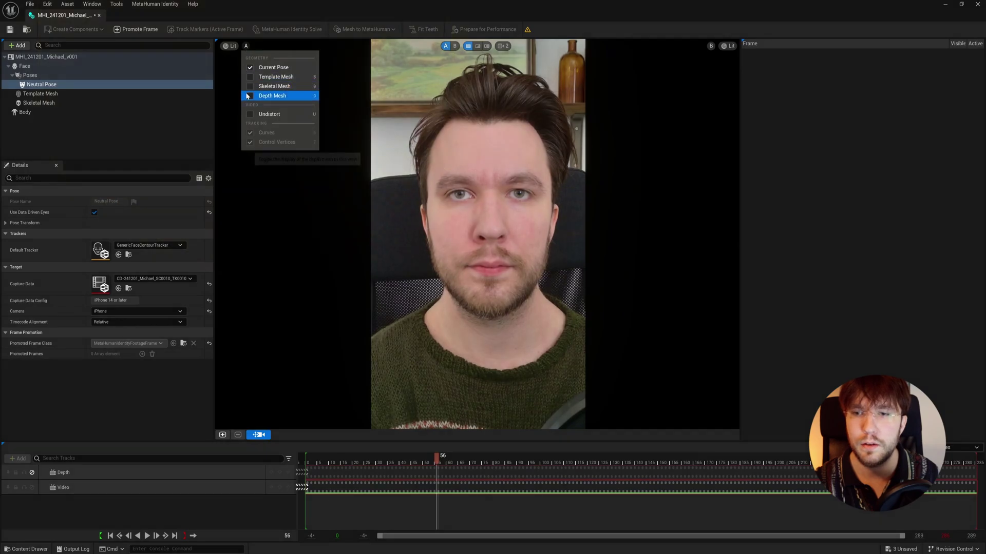
{"action": "left_click", "coordinate": [249, 96]}
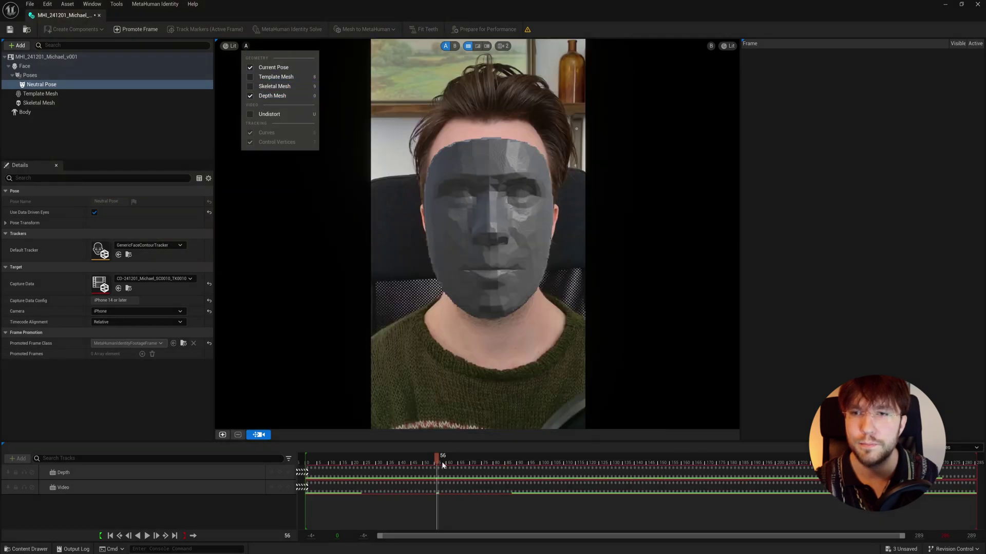
{"action": "left_click_drag", "start_coordinate": [443, 465], "coordinate": [472, 462]}
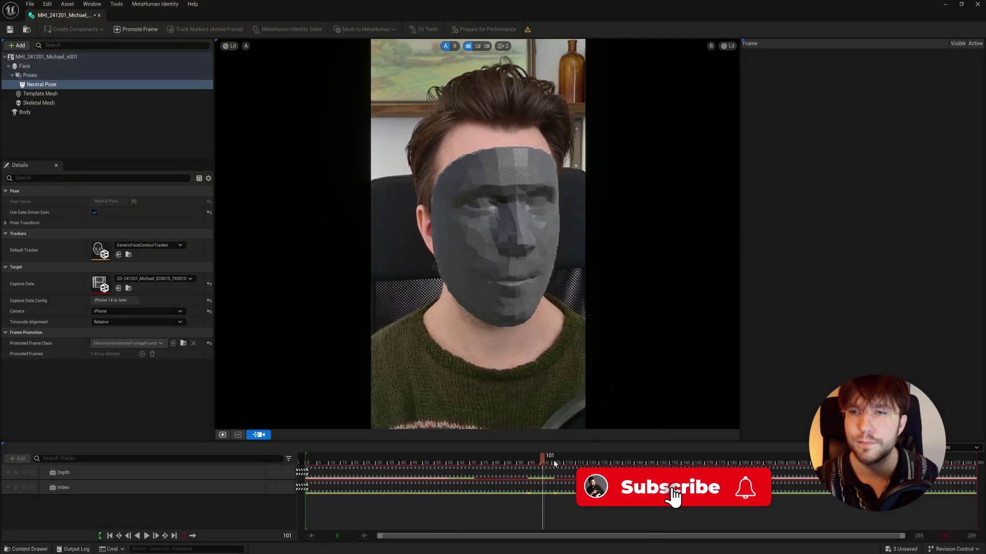
{"action": "left_click_drag", "start_coordinate": [555, 464], "coordinate": [413, 459]}
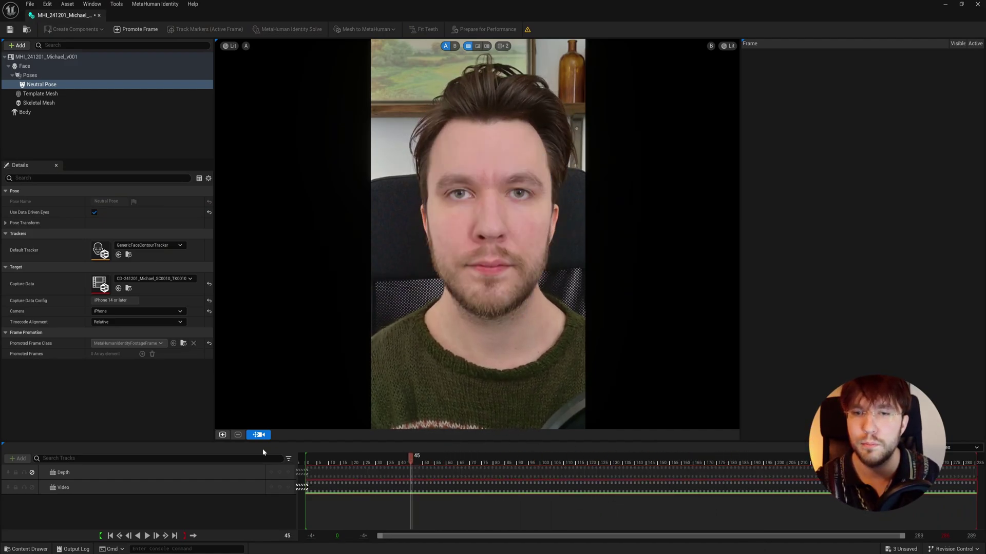
Step: Promote the neutral frame as the front view, then return to free roam
{"action": "left_click", "coordinate": [223, 435]}
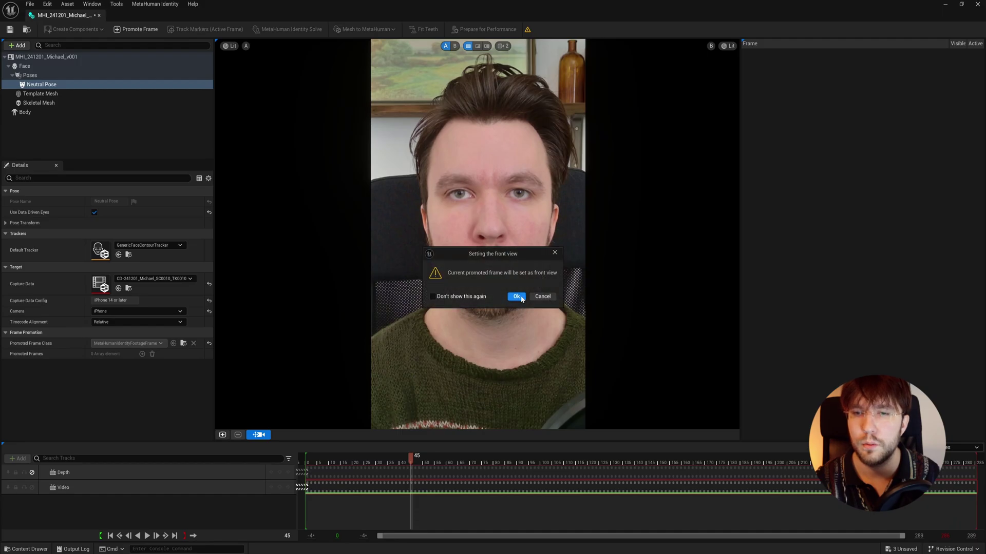
{"action": "left_click", "coordinate": [516, 297]}
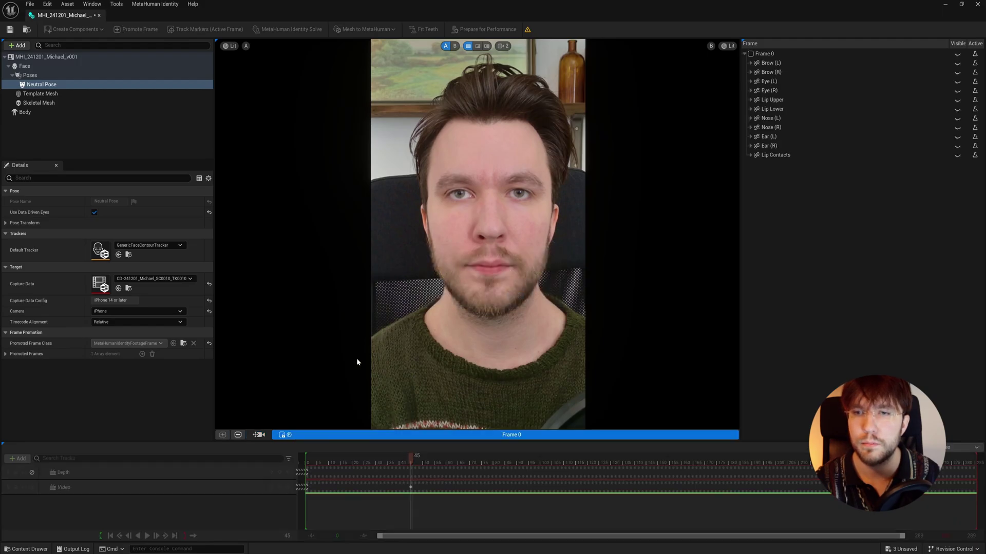
{"action": "left_click", "coordinate": [258, 435]}
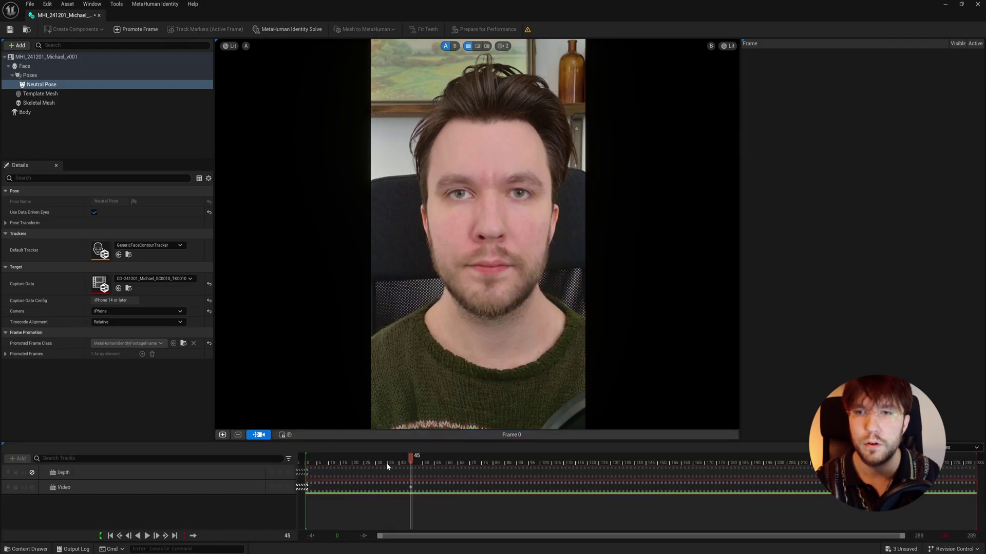
{"action": "left_click", "coordinate": [455, 457]}
Step: Promote a turned-head frame and run the MetaHuman Identity Solve
{"action": "left_click_drag", "start_coordinate": [469, 461], "coordinate": [524, 456]}
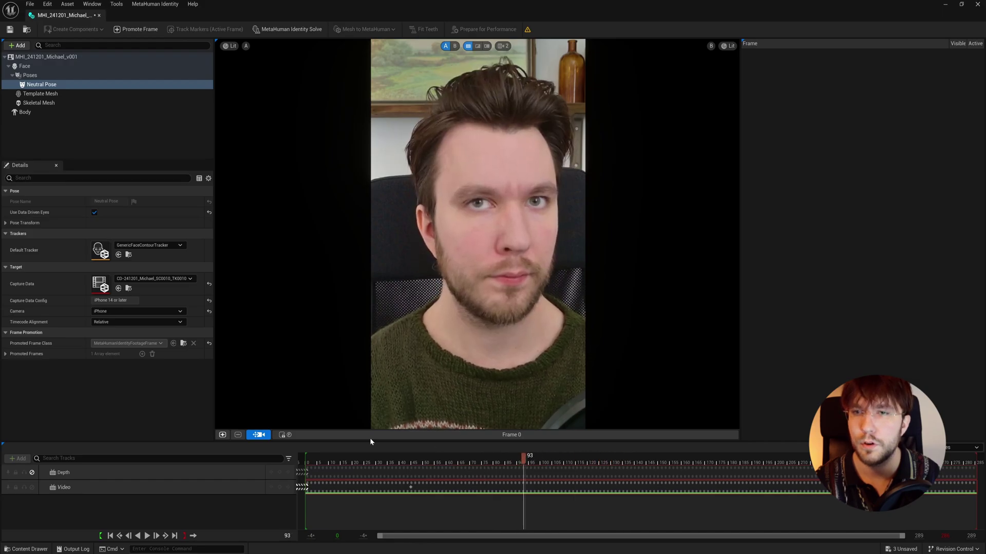
{"action": "left_click", "coordinate": [222, 435]}
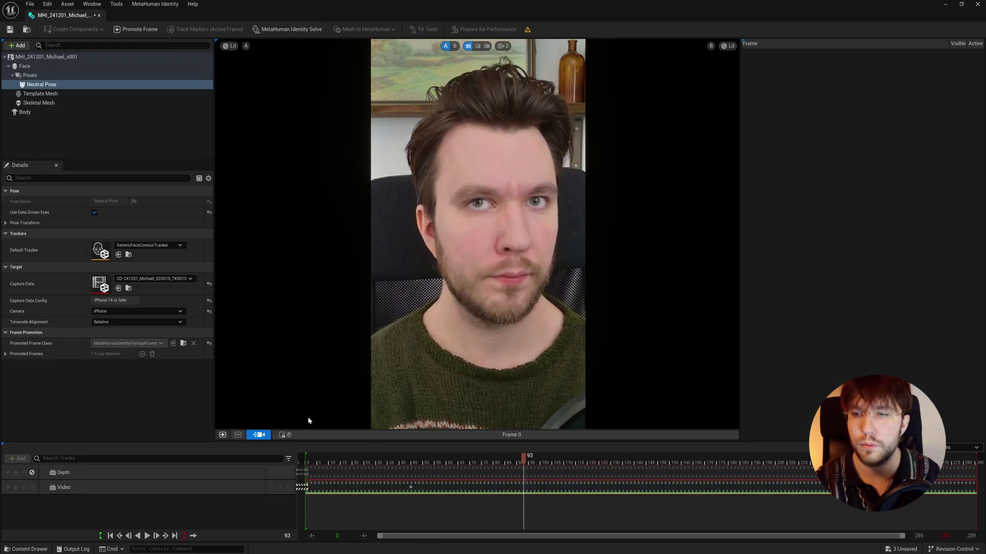
{"action": "left_click", "coordinate": [258, 435]}
{"action": "left_click", "coordinate": [584, 457]}
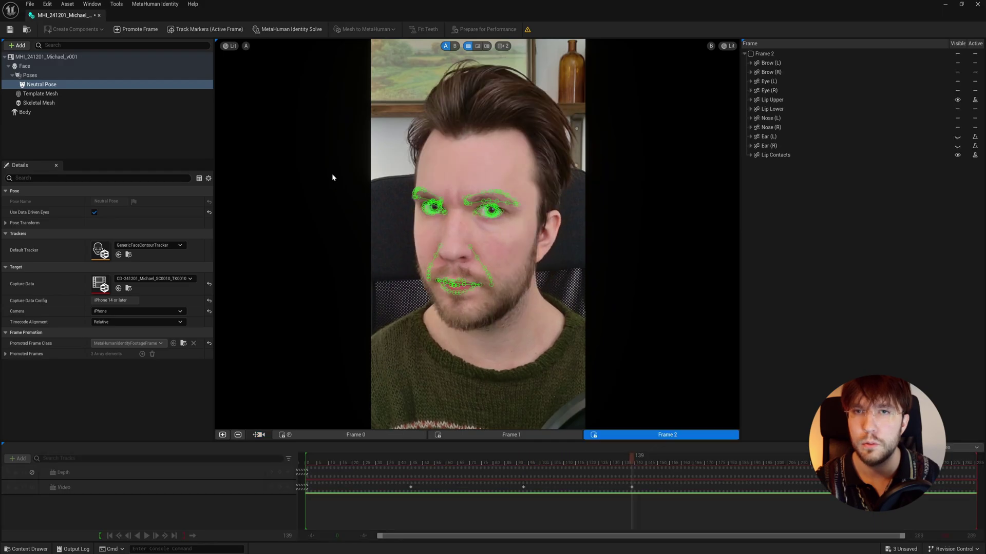
{"action": "left_click", "coordinate": [287, 31]}
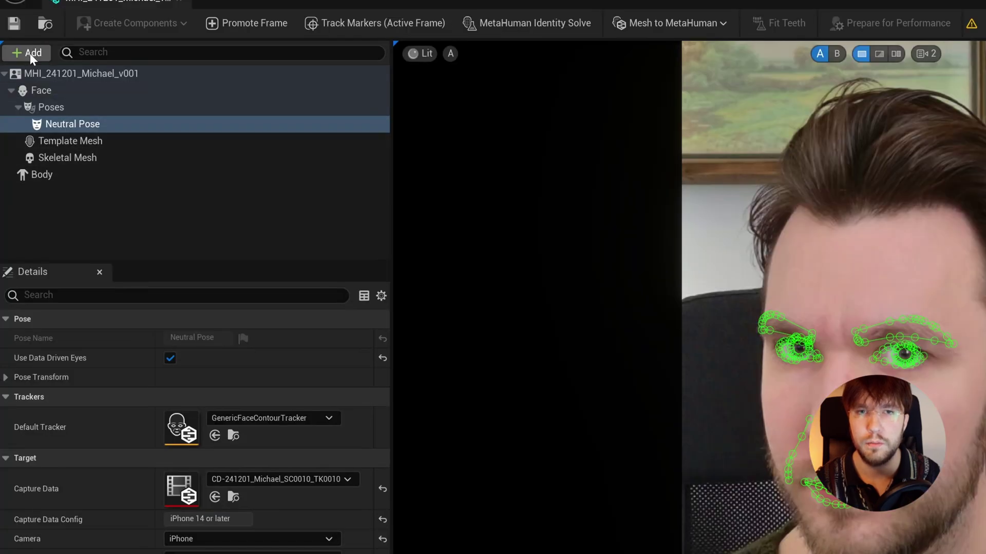
Step: Add a Teeth Pose and promote the teeth-bared frame as its front view
{"action": "left_click", "coordinate": [18, 46]}
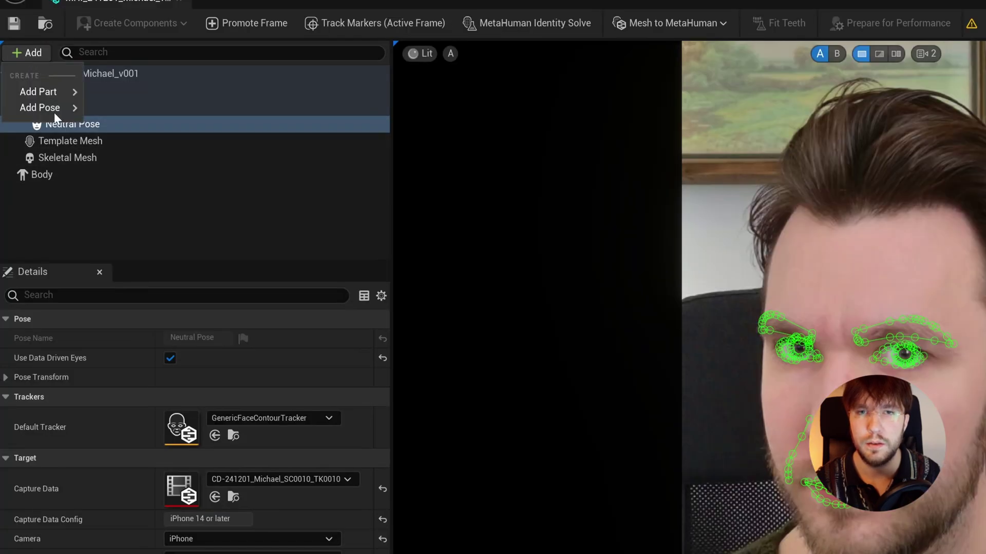
{"action": "mouse_move", "coordinate": [30, 76]}
{"action": "left_click", "coordinate": [123, 145]}
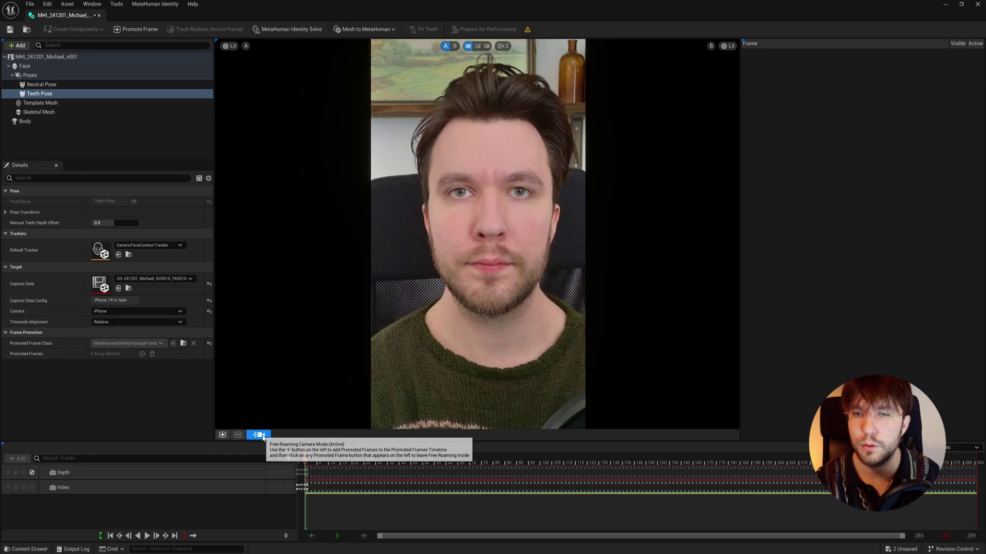
{"action": "left_click", "coordinate": [340, 462]}
{"action": "left_click_drag", "start_coordinate": [339, 462], "coordinate": [778, 456]}
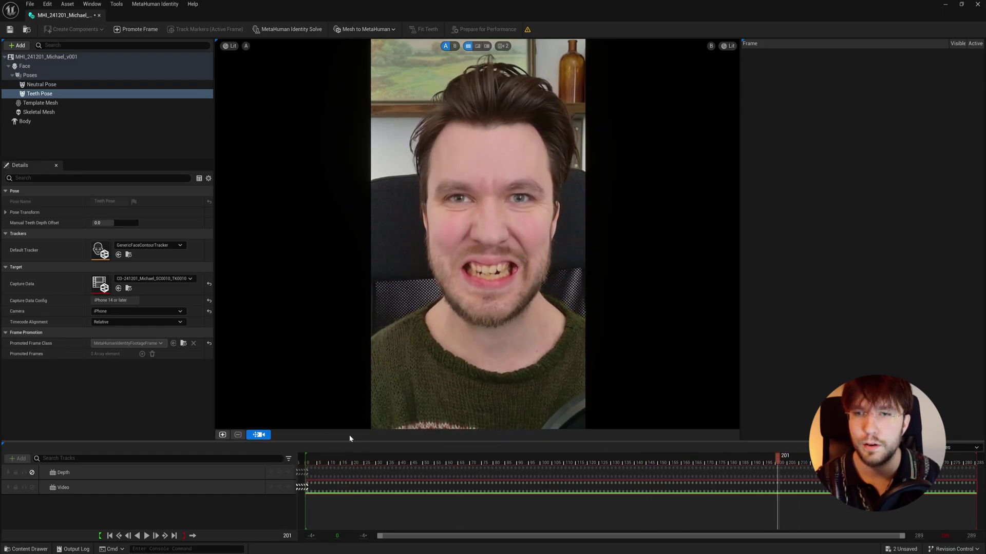
{"action": "left_click", "coordinate": [258, 435]}
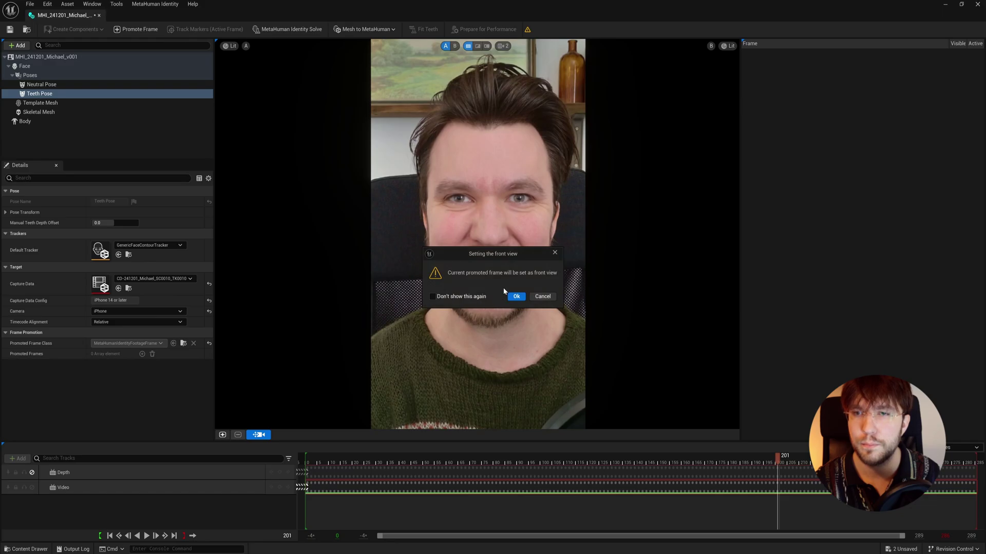
{"action": "left_click", "coordinate": [516, 297]}
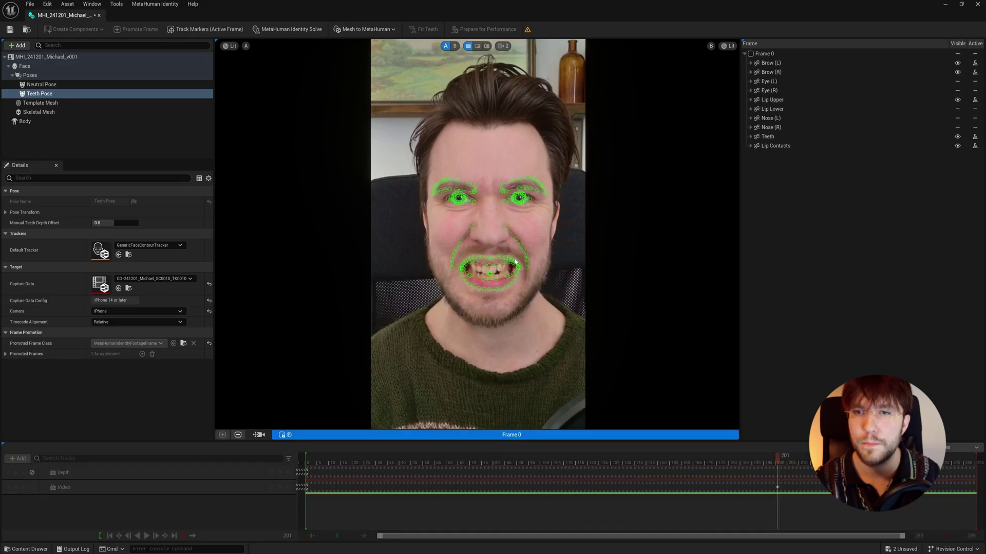
Step: Choose the first Body preset and auto-rig the identity as Skeletal Mesh Only
{"action": "left_click", "coordinate": [35, 120]}
{"action": "left_click", "coordinate": [37, 246]}
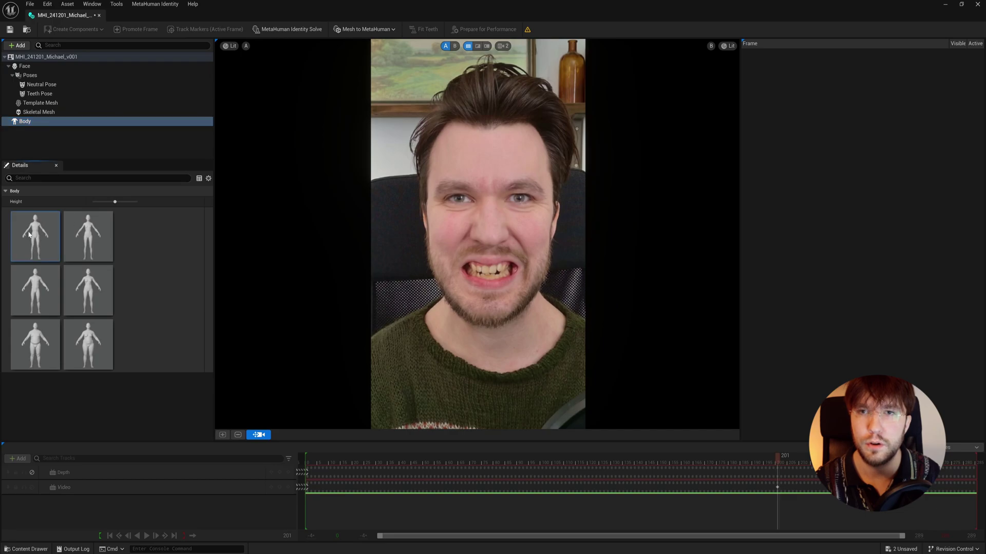
{"action": "left_click", "coordinate": [360, 29]}
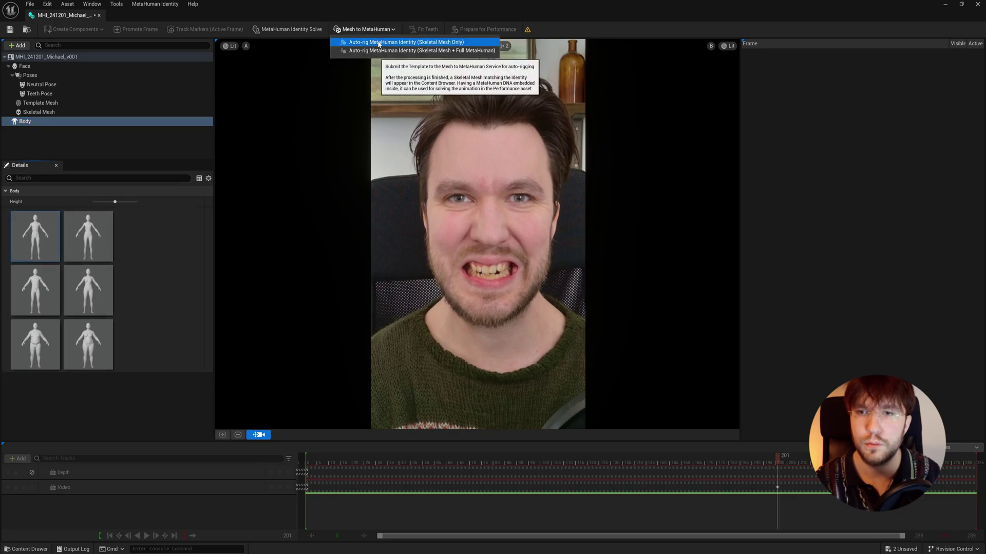
{"action": "left_click", "coordinate": [375, 40]}
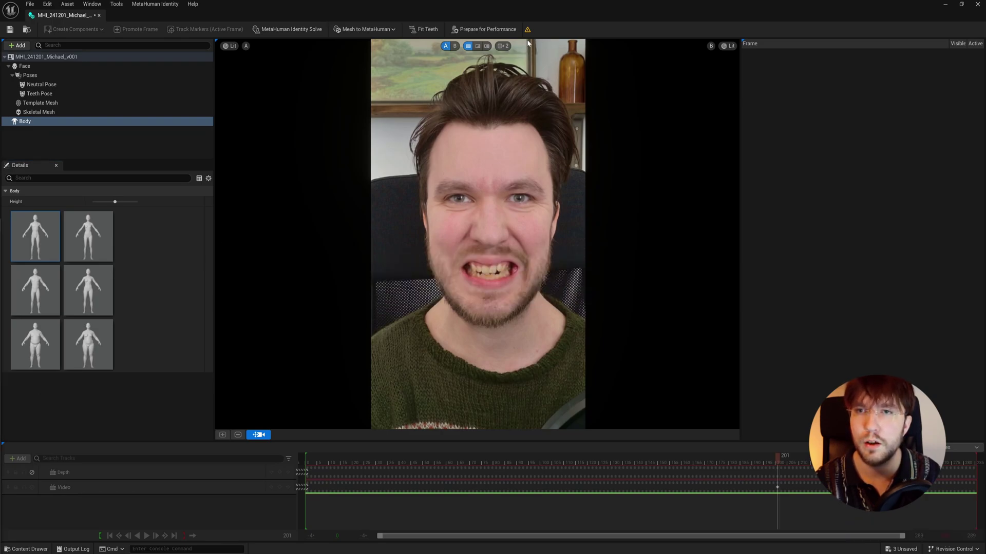
Step: Prepare the identity for performance and close the identity editor
{"action": "mouse_move", "coordinate": [529, 31]}
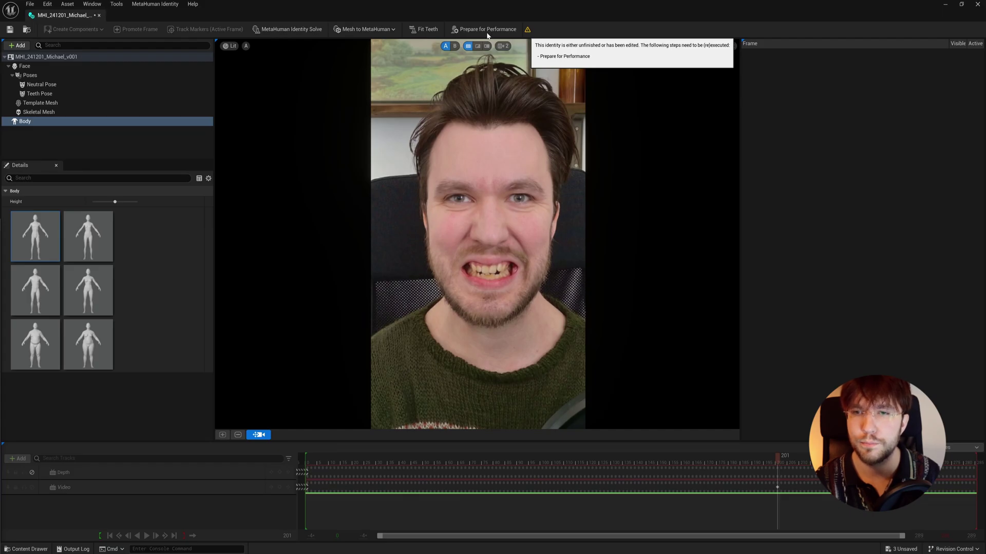
{"action": "left_click", "coordinate": [487, 31]}
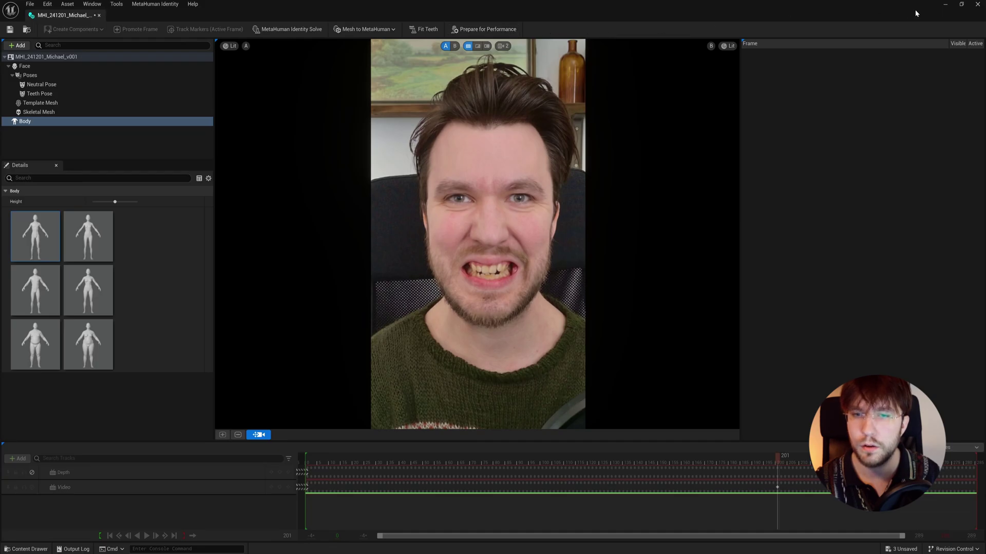
{"action": "left_click", "coordinate": [978, 5]}
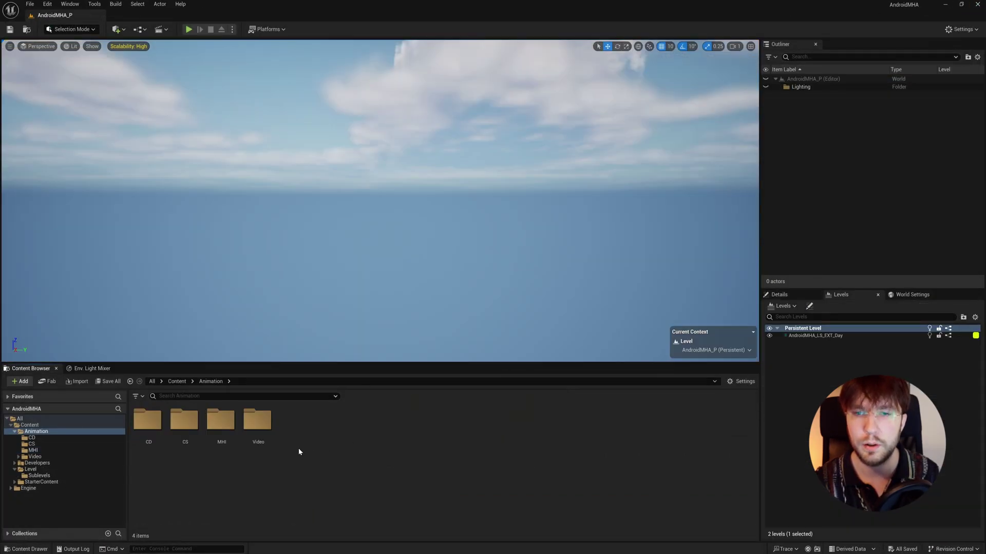
Step: Create a folder named MHP under Animation and open it
{"action": "right_click", "coordinate": [299, 451]}
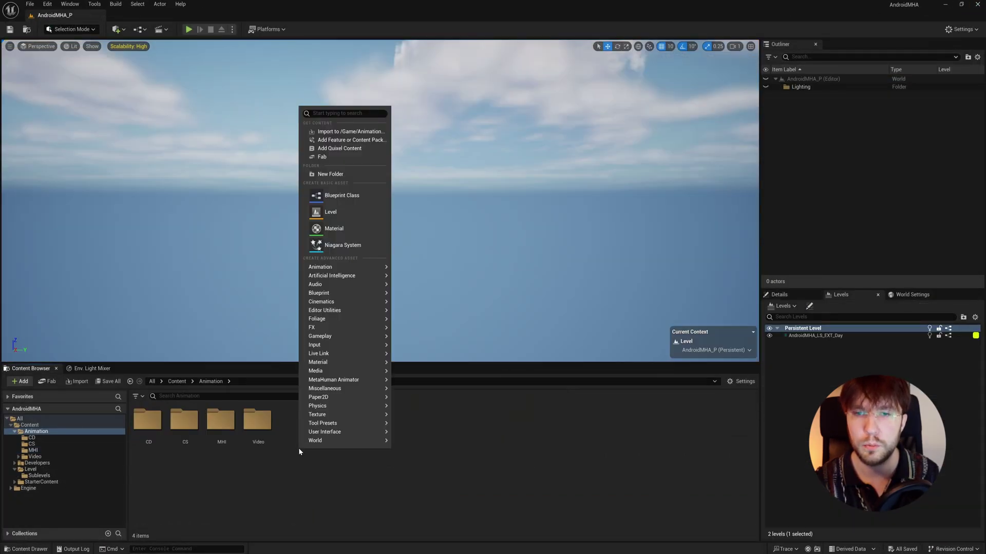
{"action": "left_click", "coordinate": [330, 175]}
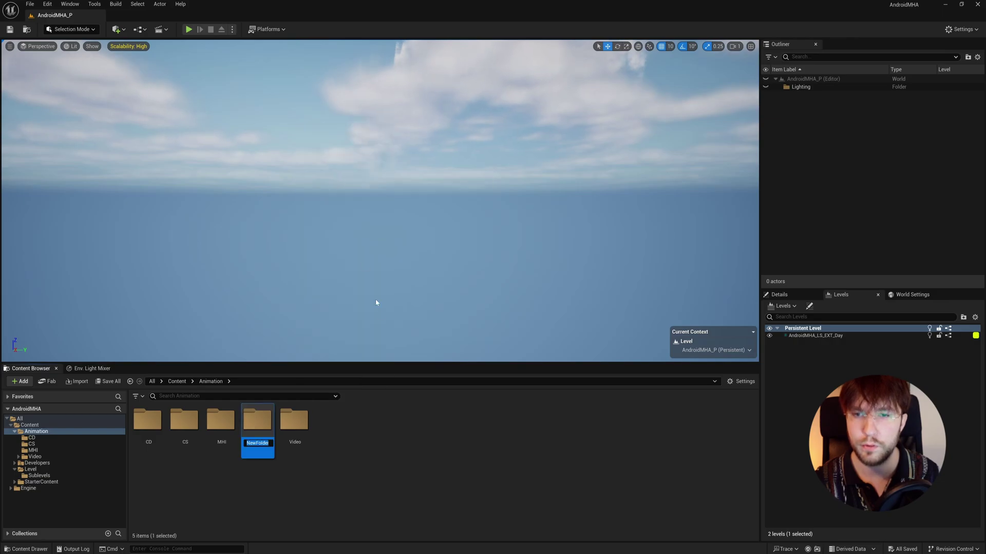
{"action": "type", "text": "M"}
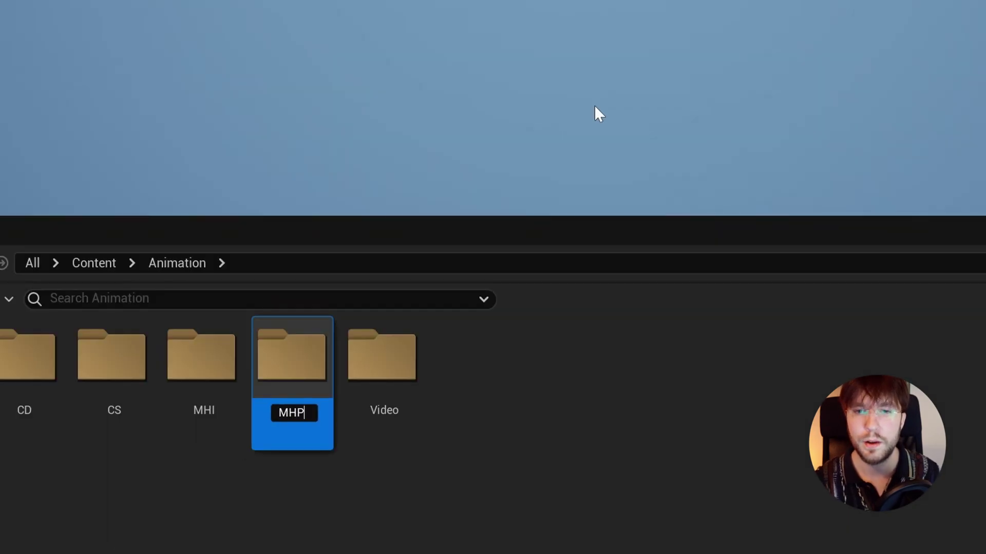
{"action": "type", "text": "HP"}
{"action": "key", "text": "Return"}
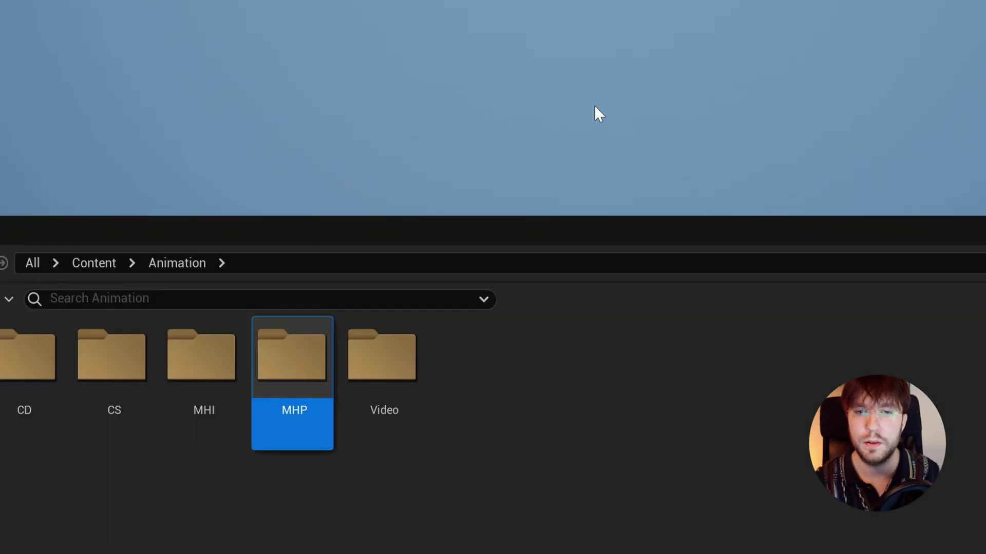
{"action": "key", "text": "Return"}
Step: Create a MetaHuman Performance asset with the pasted take name and open it
{"action": "right_click", "coordinate": [220, 490]}
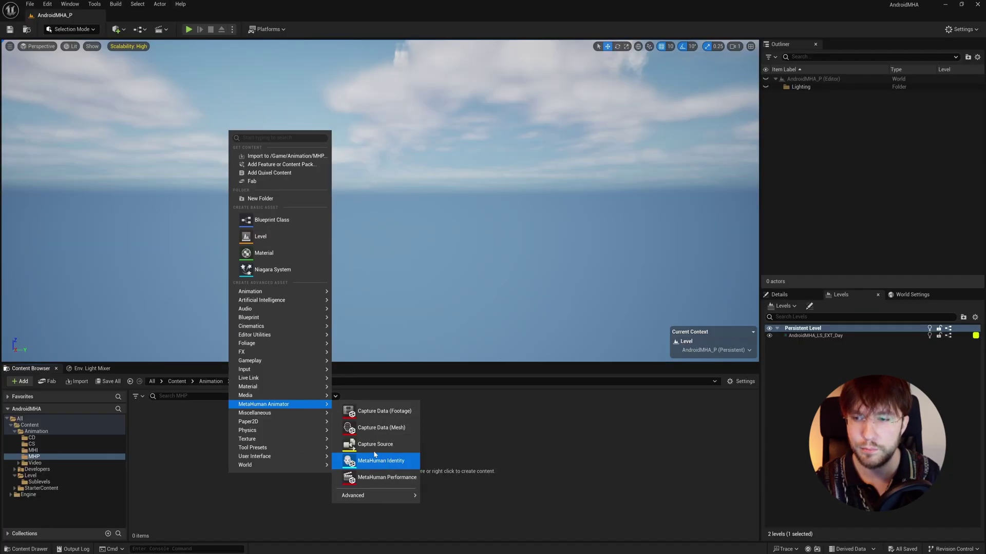
{"action": "left_click", "coordinate": [358, 473]}
{"action": "type", "text": "MHP_241201_Michael_SC0010_TK0010"}
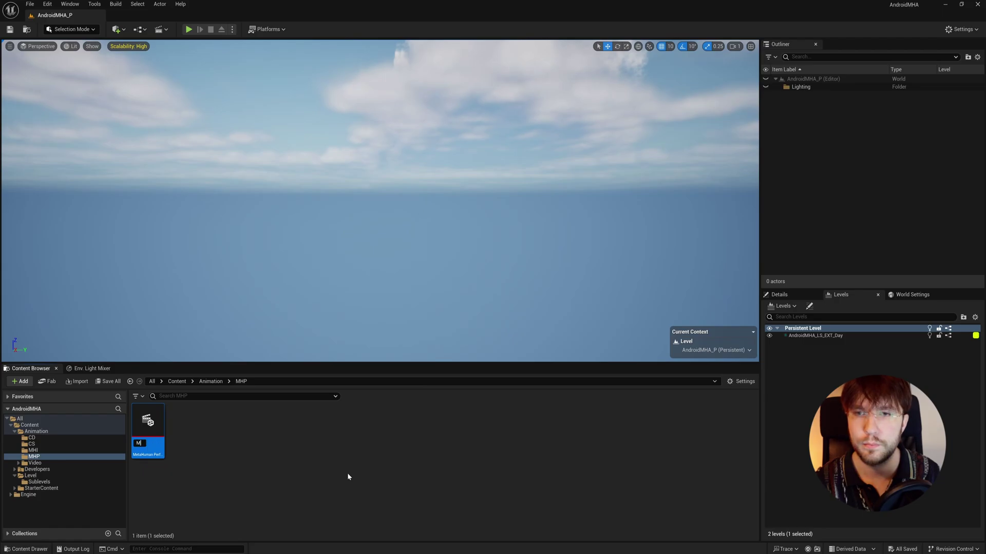
{"action": "left_click", "coordinate": [347, 474]}
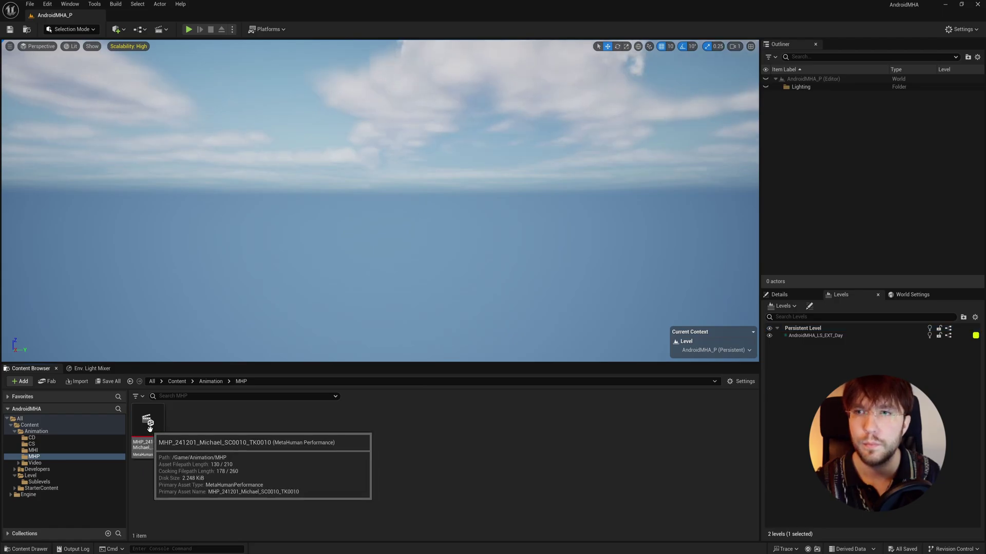
{"action": "double_click", "coordinate": [151, 434]}
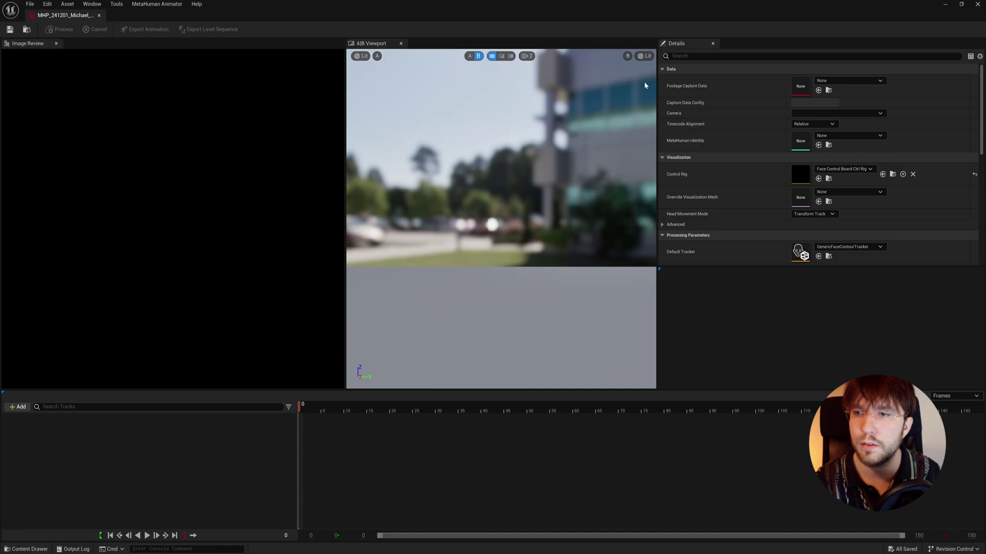
Step: Assign the take's capture footage and matching MetaHuman Identity to the performance
{"action": "left_click", "coordinate": [836, 81]}
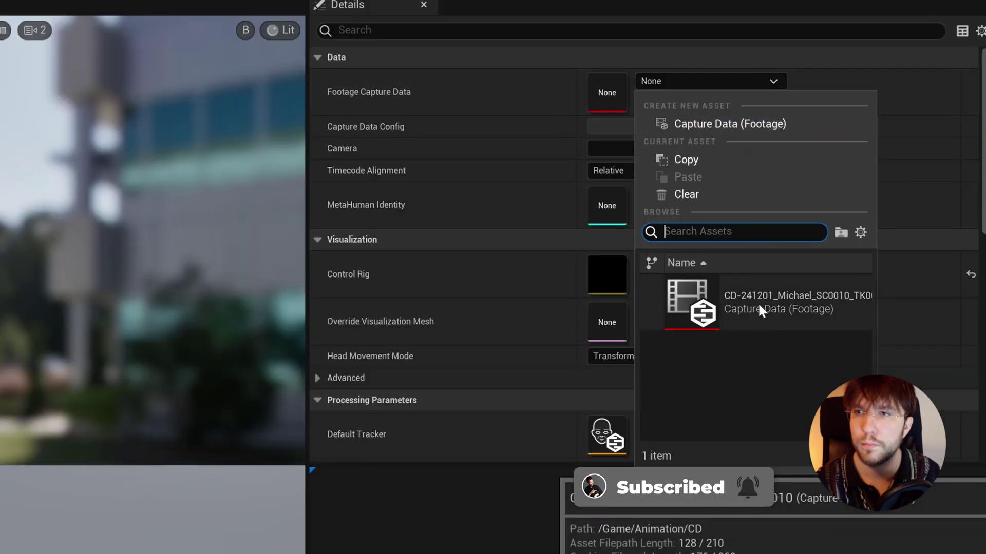
{"action": "left_click", "coordinate": [757, 303]}
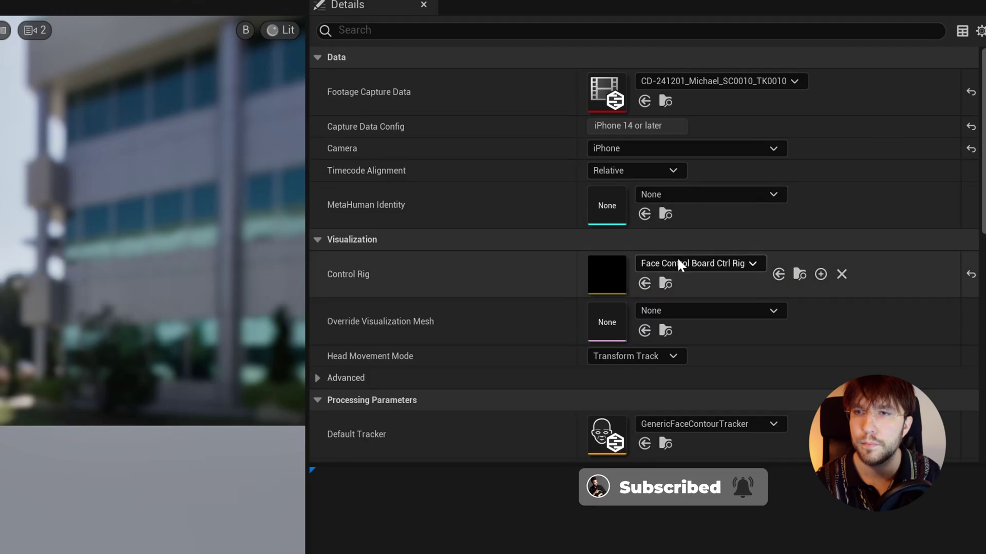
{"action": "left_click", "coordinate": [668, 196]}
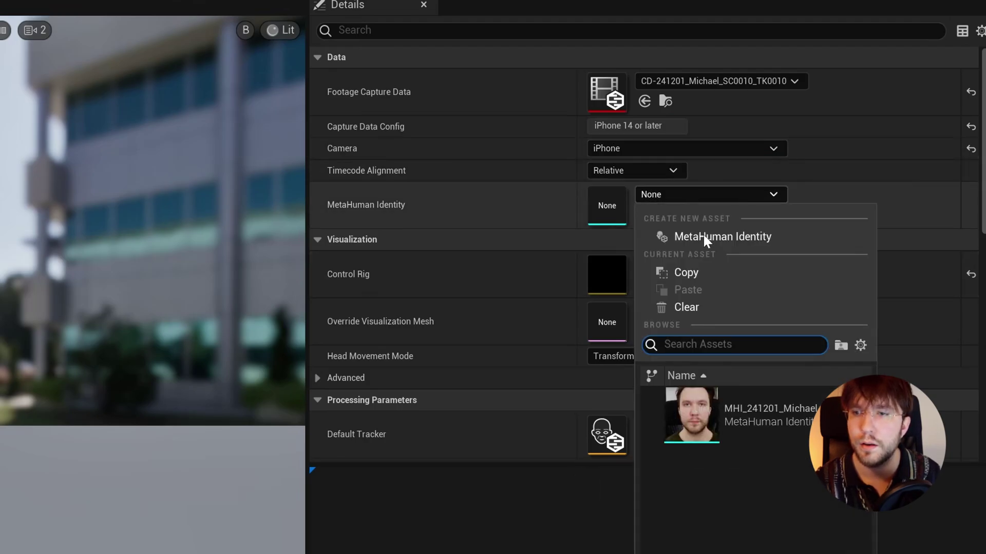
{"action": "left_click", "coordinate": [769, 422]}
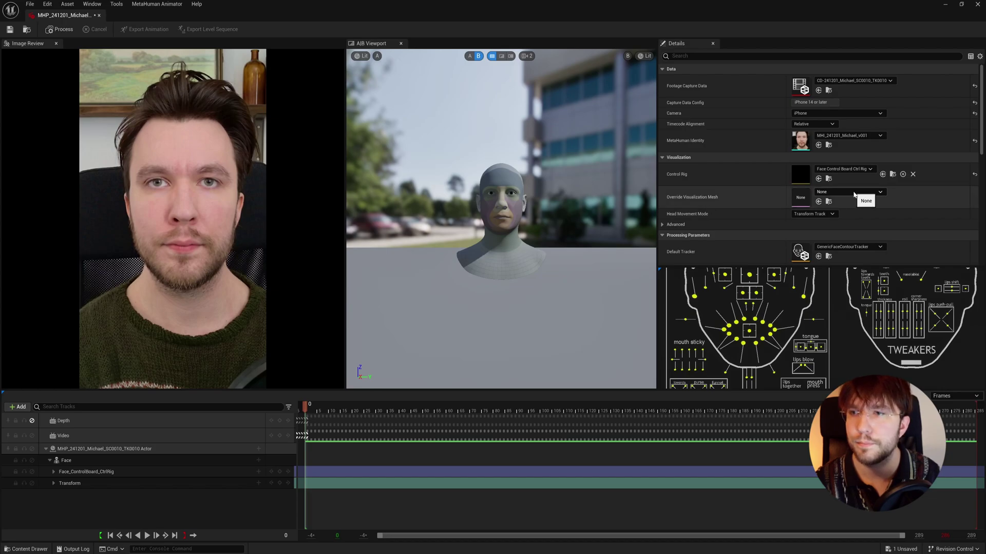
Step: Set Head Movement Mode to Control Rig and process the facial solve
{"action": "left_click", "coordinate": [855, 194]}
{"action": "left_click", "coordinate": [854, 194]}
{"action": "left_click", "coordinate": [812, 213]}
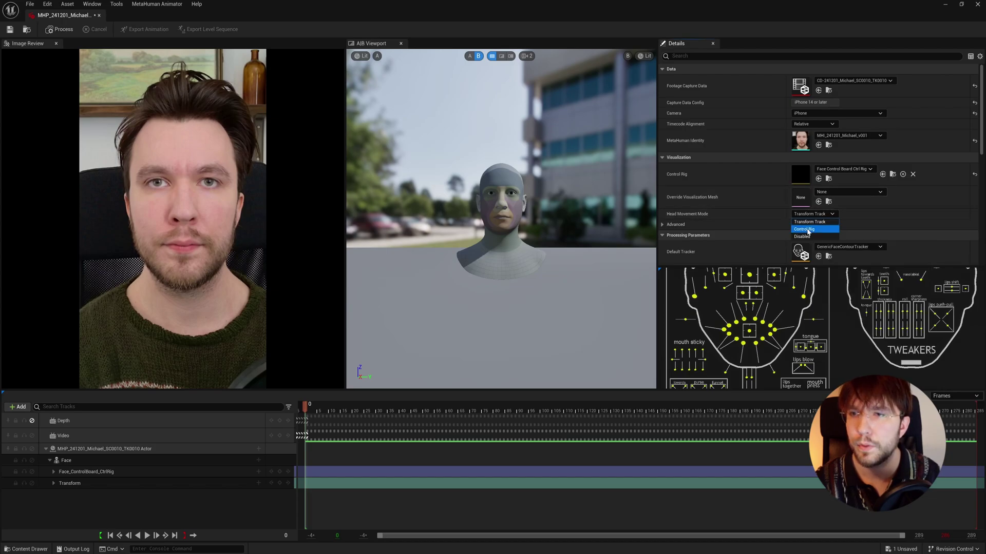
{"action": "left_click", "coordinate": [807, 229]}
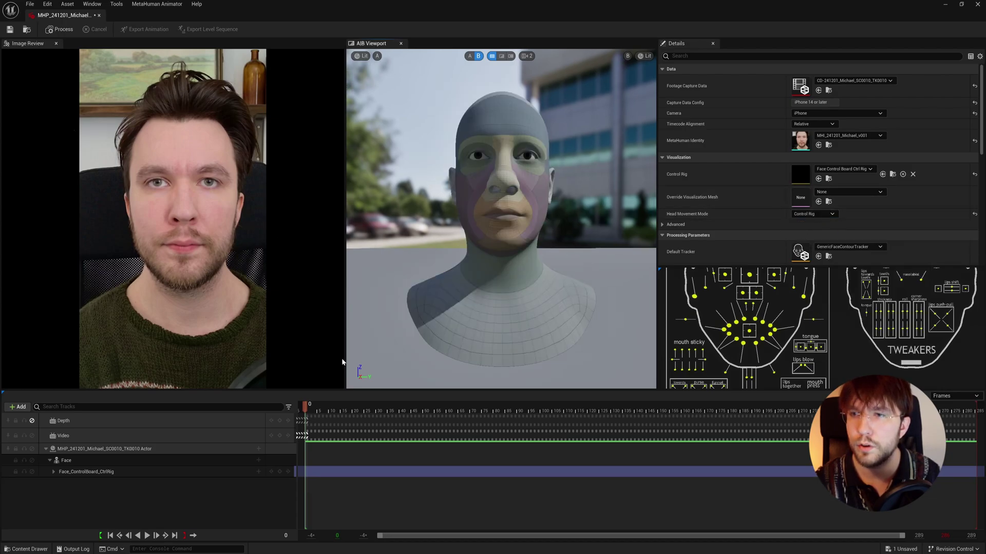
{"action": "left_click_drag", "start_coordinate": [371, 409], "coordinate": [353, 396]}
{"action": "scroll", "coordinate": [725, 241], "scroll_direction": "down", "scroll_amount": 5}
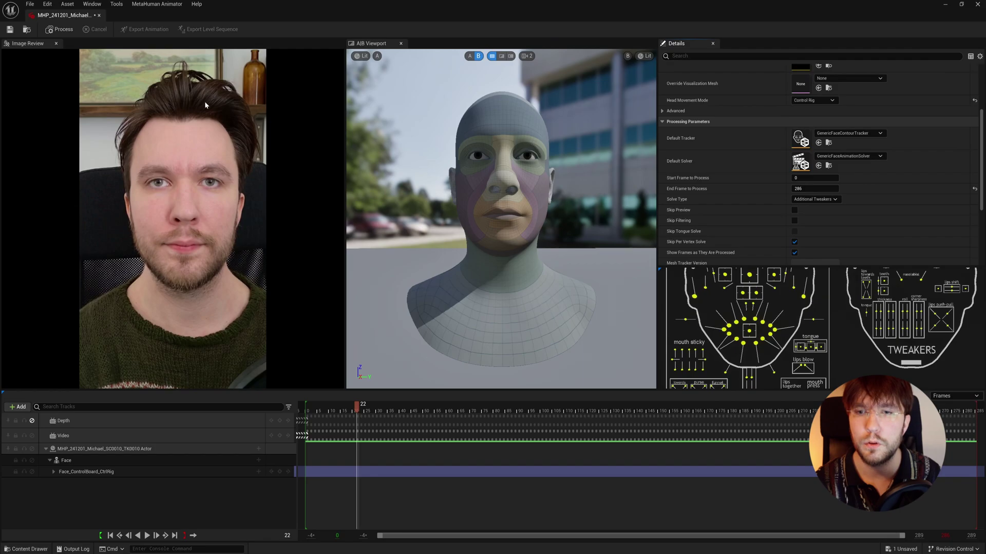
{"action": "left_click", "coordinate": [54, 30]}
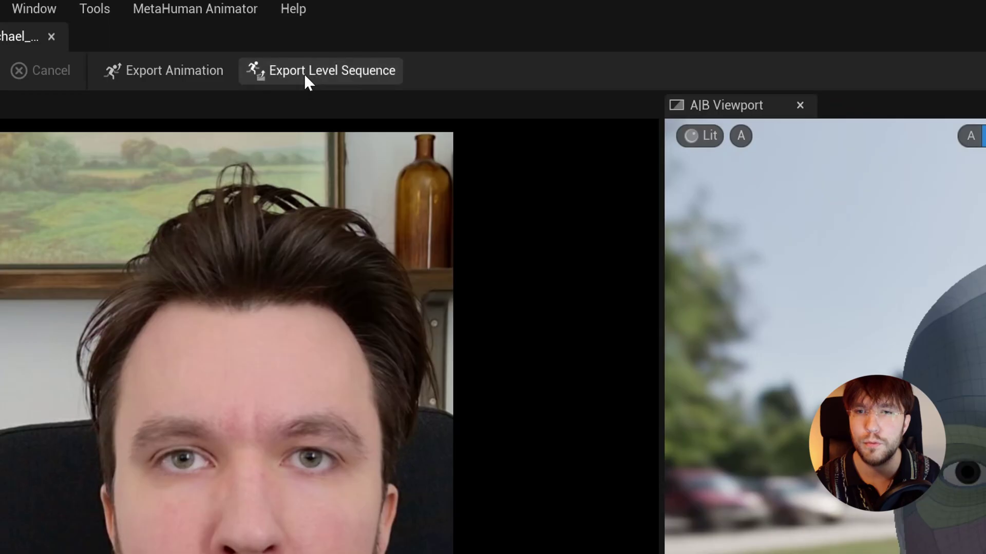
Step: Start a level sequence export and create an LS folder under Animation
{"action": "left_click", "coordinate": [197, 30]}
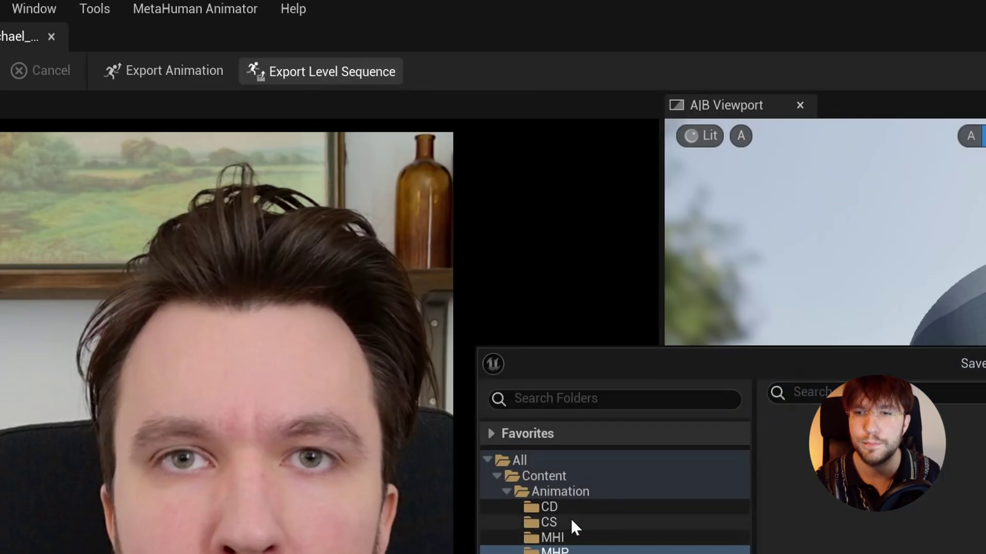
{"action": "left_click", "coordinate": [557, 492]}
{"action": "right_click", "coordinate": [432, 298]}
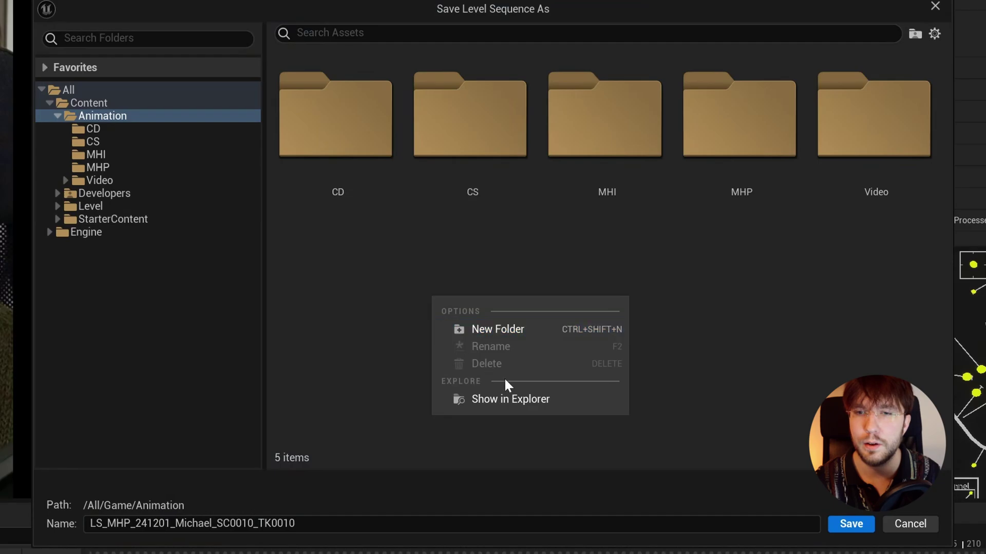
{"action": "left_click", "coordinate": [495, 331]}
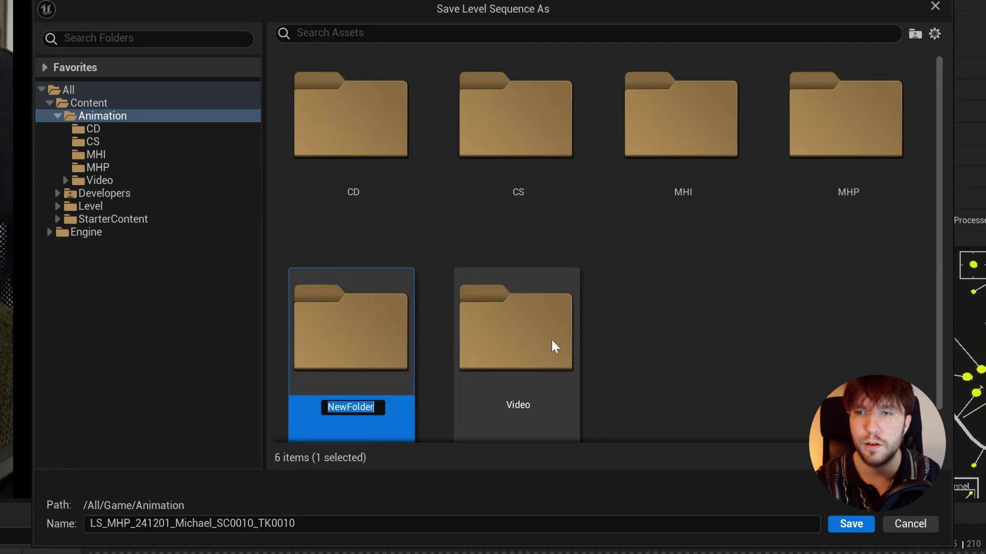
{"action": "type", "text": "LS"}
{"action": "key", "text": "Return"}
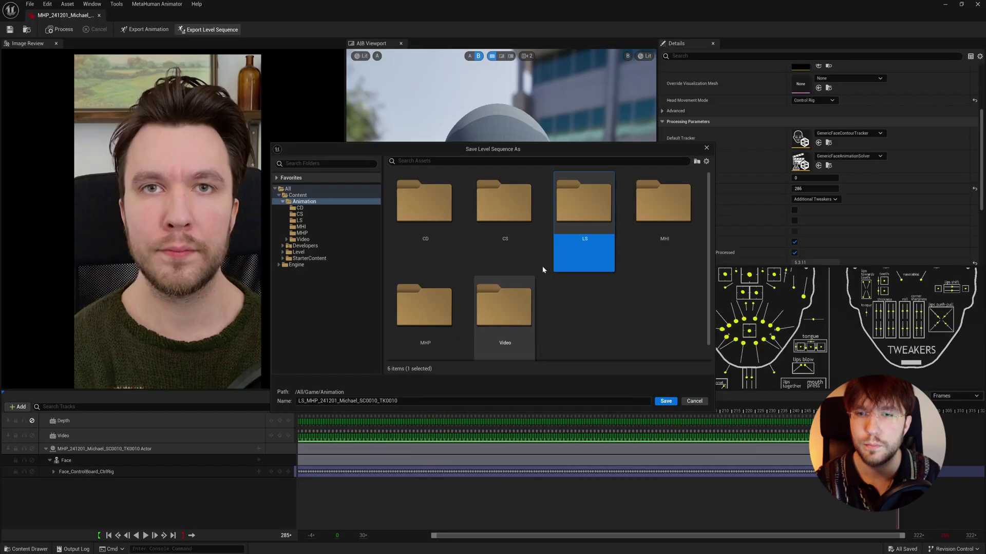
Step: Save the renamed level sequence into LS and create it with the export settings
{"action": "double_click", "coordinate": [584, 205]}
{"action": "left_click", "coordinate": [319, 401]}
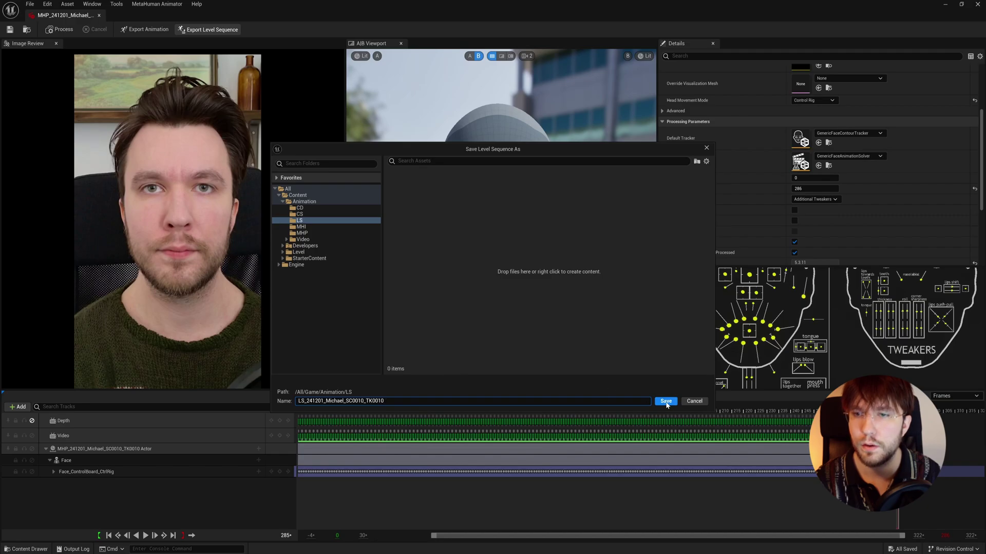
{"action": "left_click", "coordinate": [666, 402]}
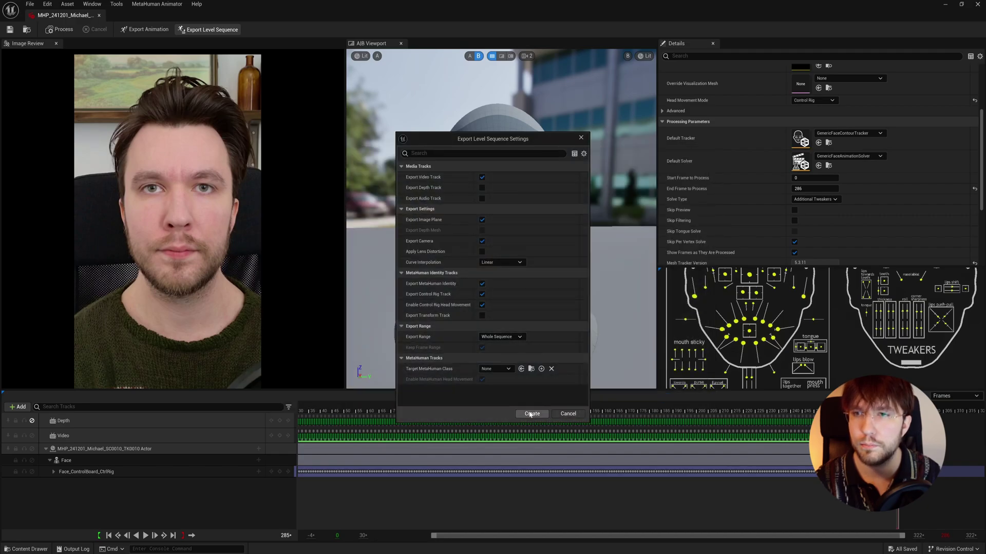
{"action": "left_click", "coordinate": [531, 414]}
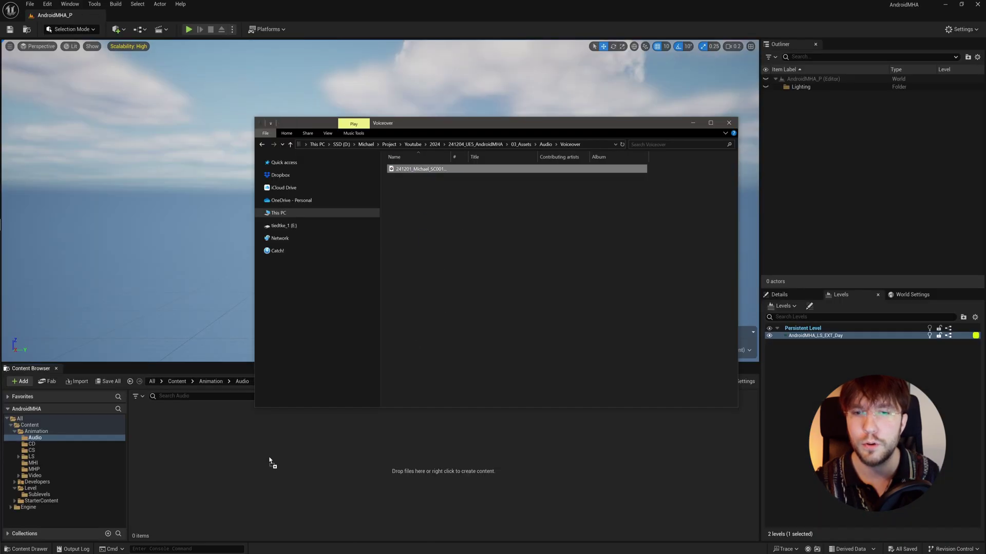
Step: Import the voiceover file from Explorer into the Audio folder
{"action": "left_click_drag", "start_coordinate": [272, 461], "coordinate": [297, 463]}
{"action": "left_click", "coordinate": [296, 463]}
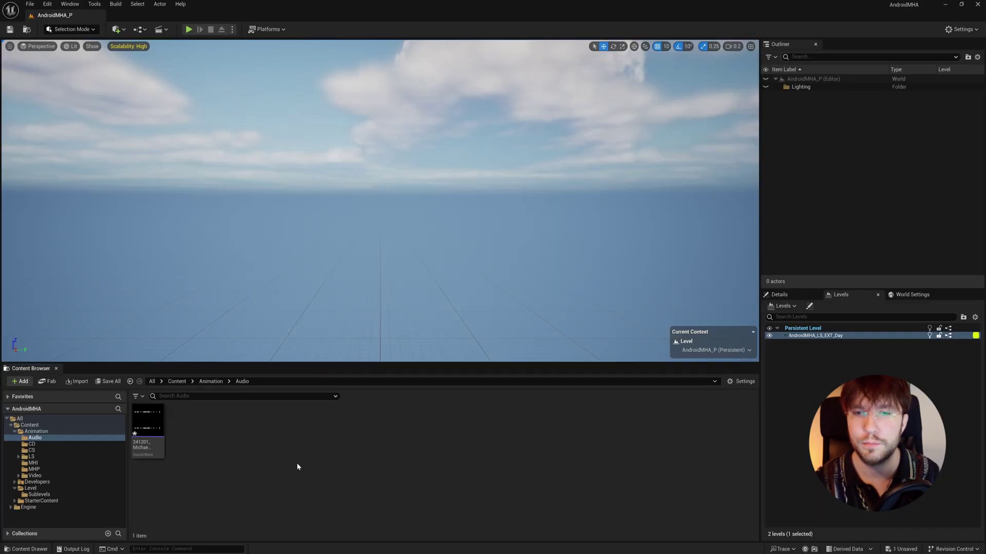
{"action": "left_click", "coordinate": [211, 381]}
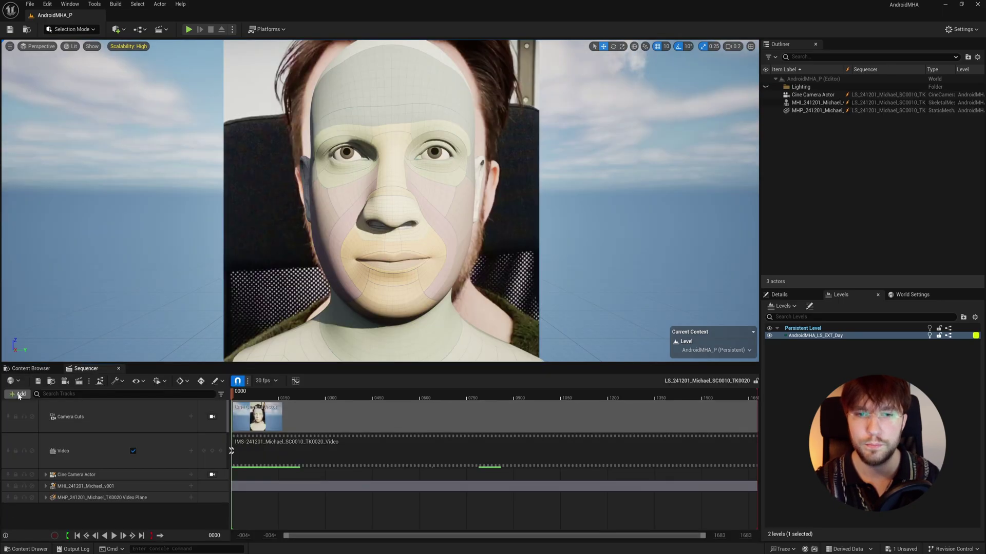
Step: Add an Audio track holding the voiceover sound wave to the level sequence and play it back
{"action": "left_click", "coordinate": [18, 394]}
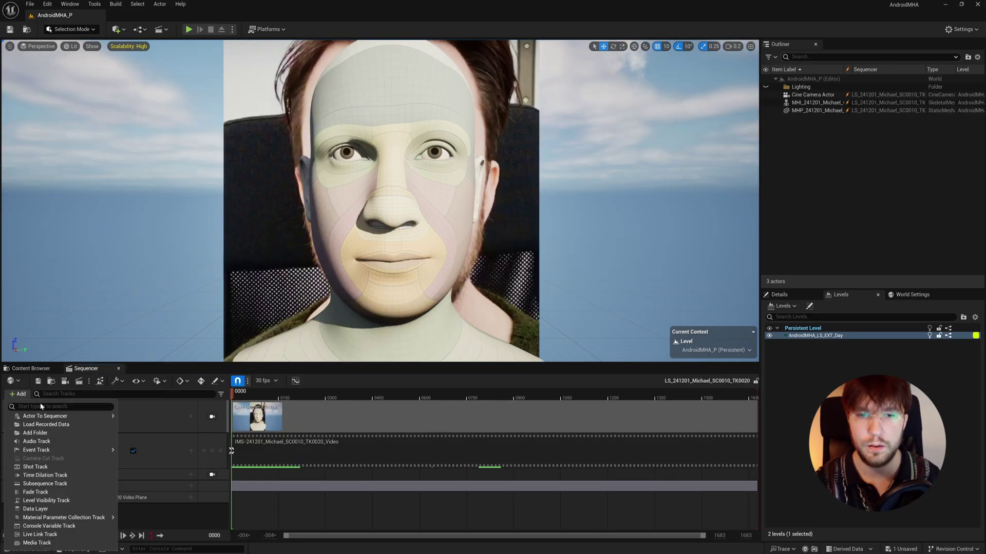
{"action": "left_click", "coordinate": [36, 442]}
{"action": "left_click", "coordinate": [191, 439]}
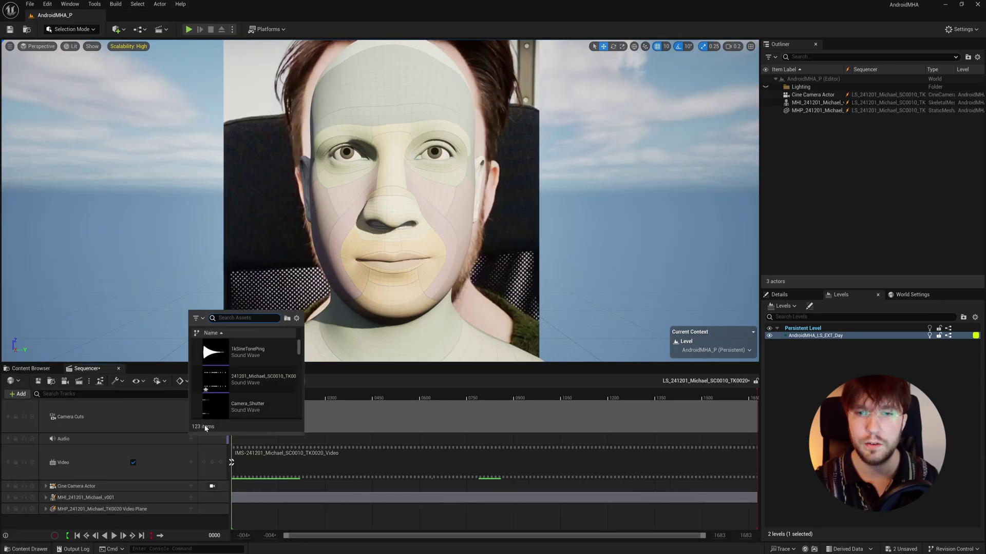
{"action": "left_click", "coordinate": [256, 380]}
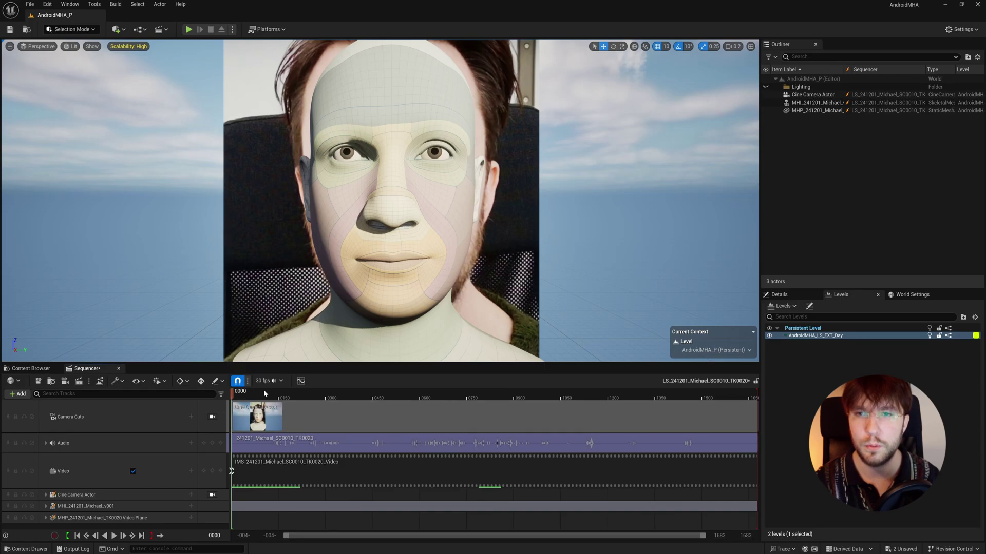
{"action": "key", "text": "space"}
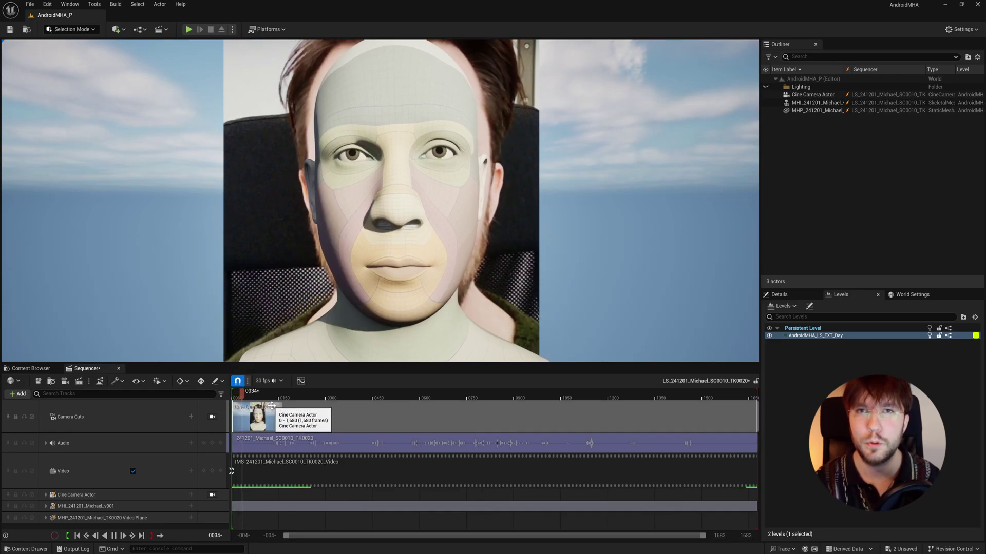